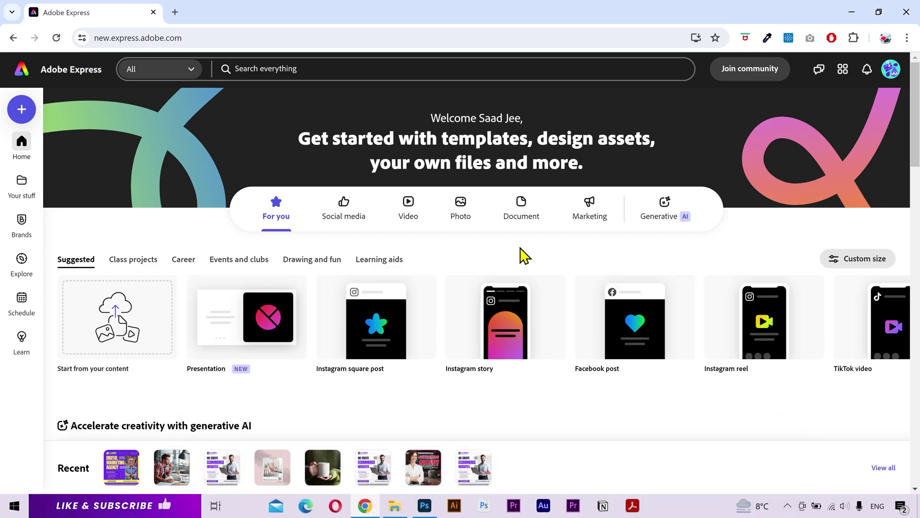
Switch the Adobe Express home page to the Video quick actions category
left_click(408, 214)
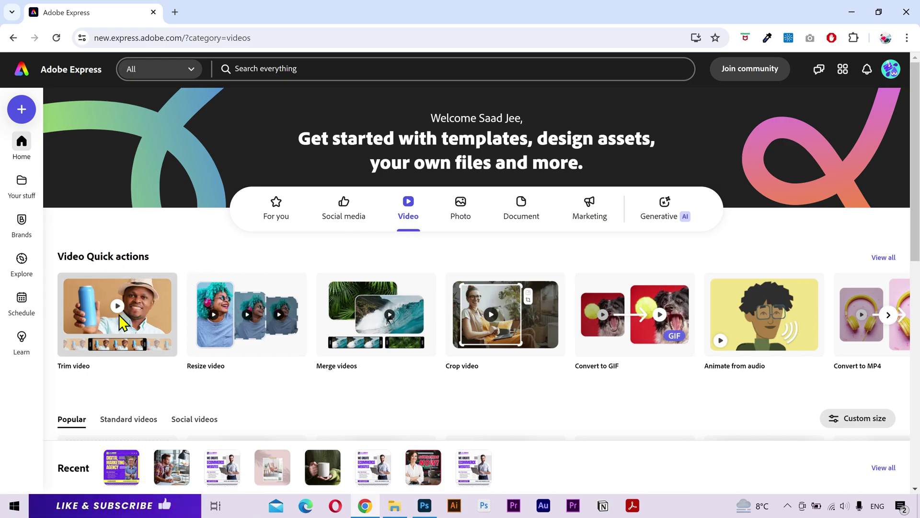
Load the blackbird video into Trim video and trim it to end at 6 seconds
left_click(154, 332)
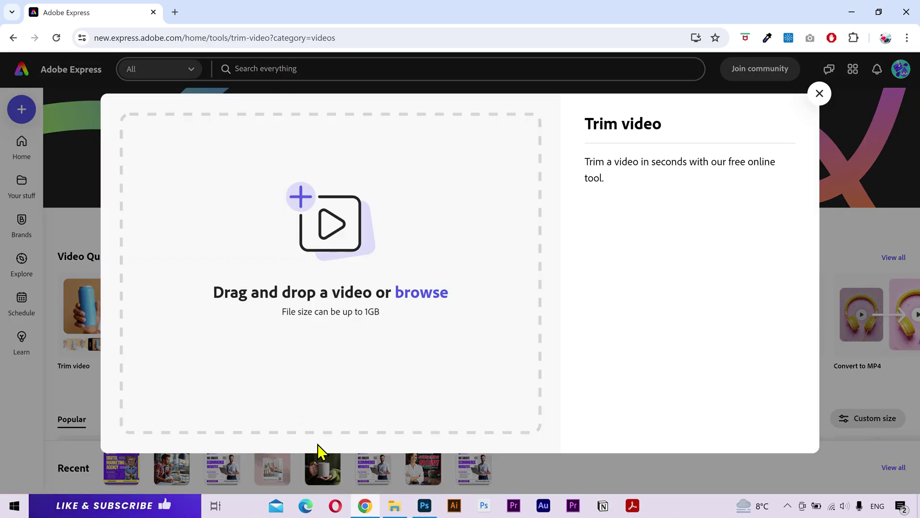
key("alt+Tab")
left_click_drag(678, 155, 383, 317)
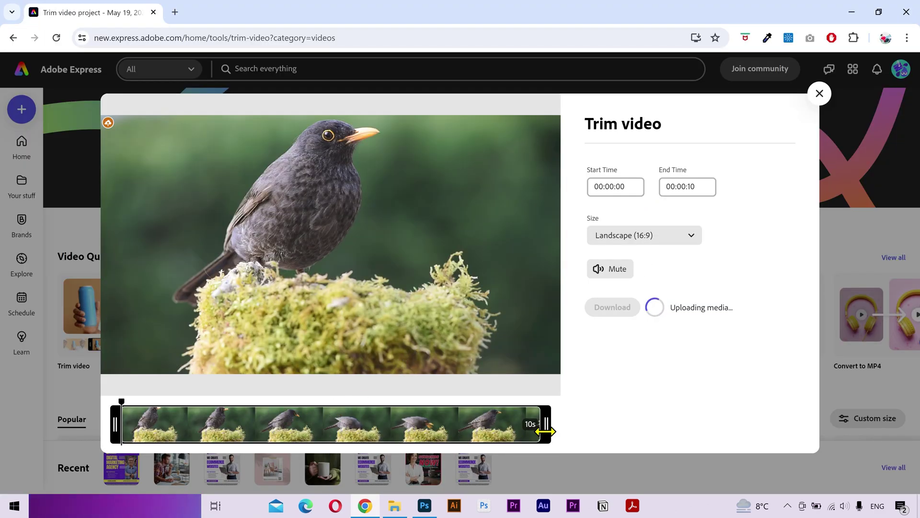
left_click_drag(488, 432, 375, 433)
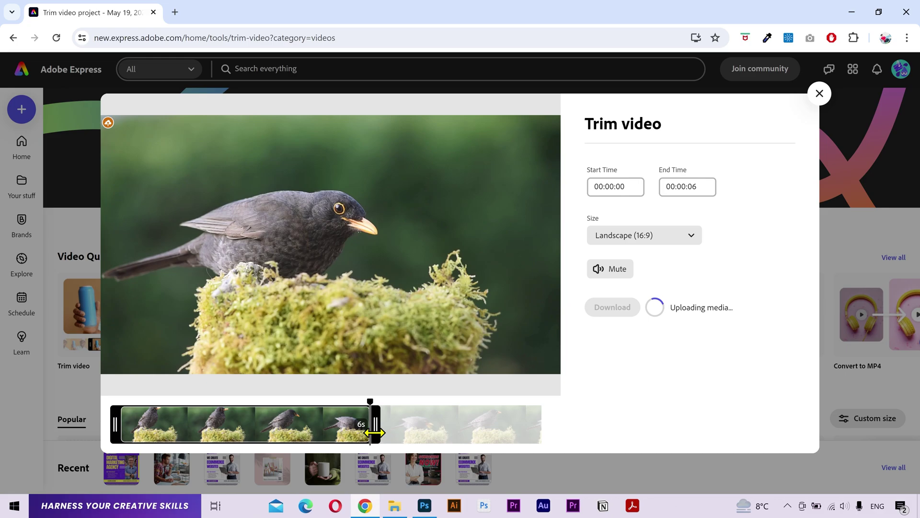
Set the output size to Square (1:1) with Fill Screen and center the bird in frame
left_click(666, 242)
left_click(642, 280)
left_click(661, 240)
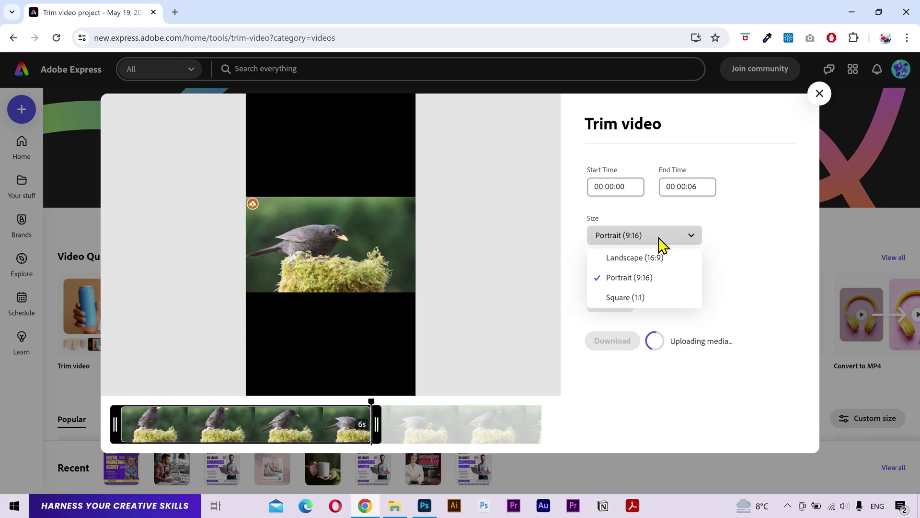
left_click(640, 298)
left_click(623, 269)
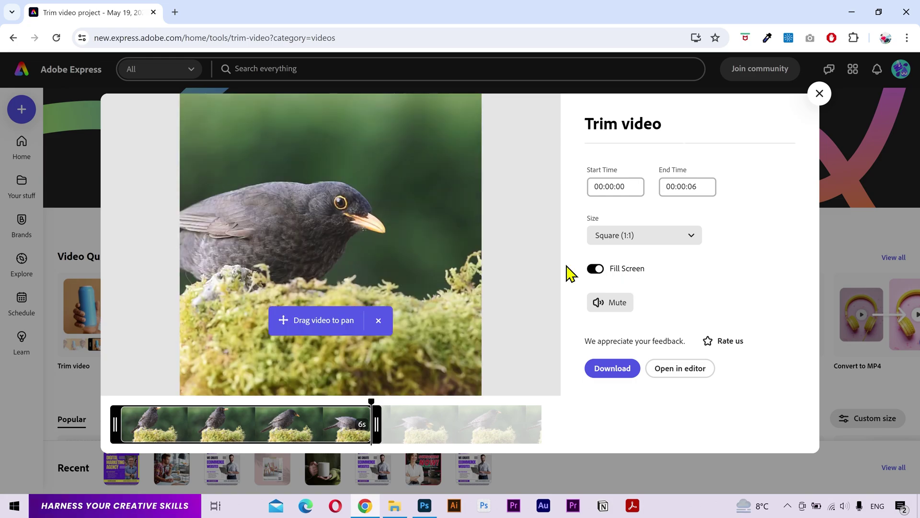
left_click_drag(294, 257, 379, 252)
Preview the trimmed square clip and download it
left_click(330, 246)
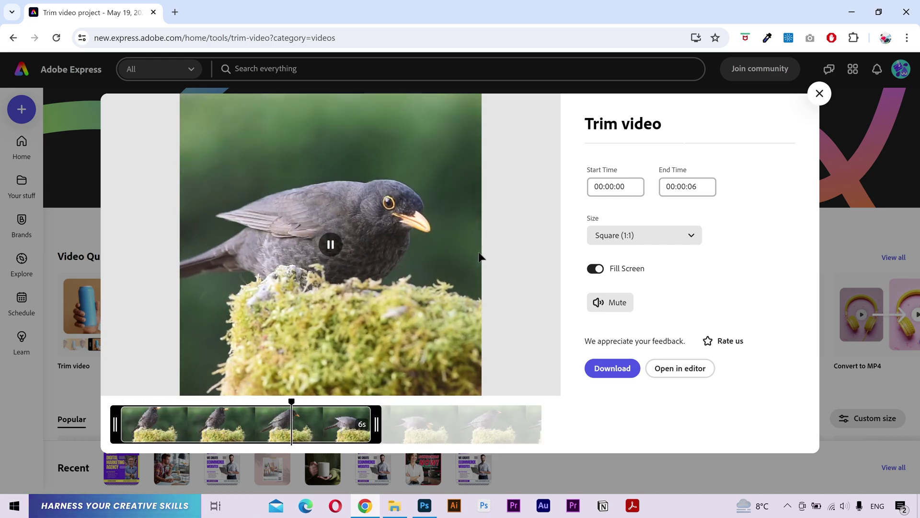
left_click(350, 251)
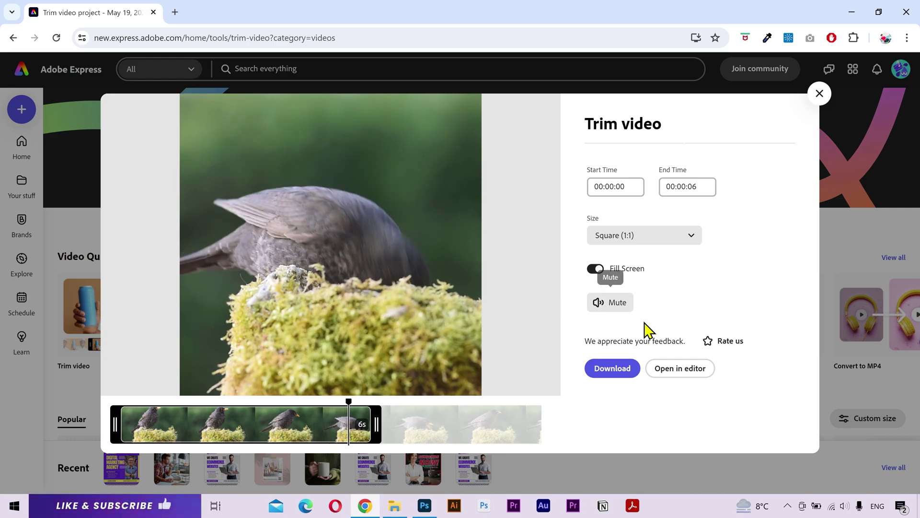
left_click(610, 370)
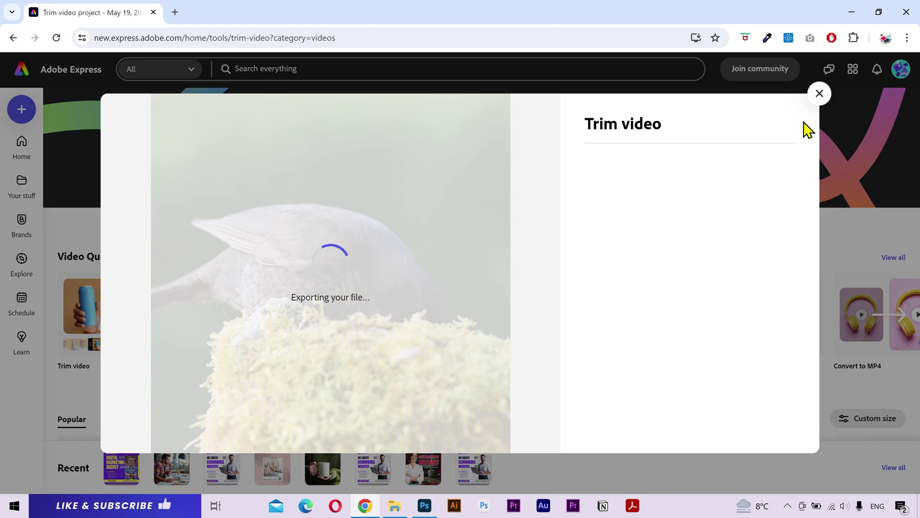
Load the blackbird video into Resize video, reframed to Instagram IGTV 4:5
left_click(819, 94)
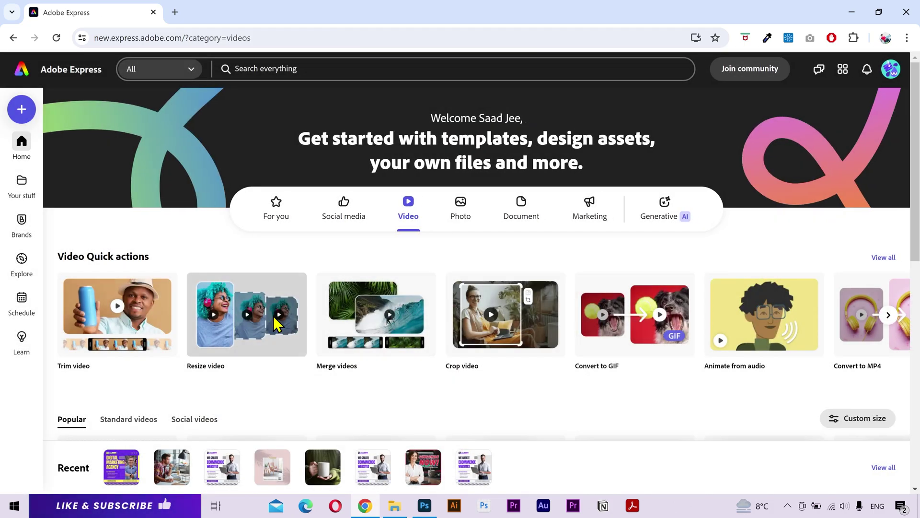
left_click(273, 316)
key("alt+Tab")
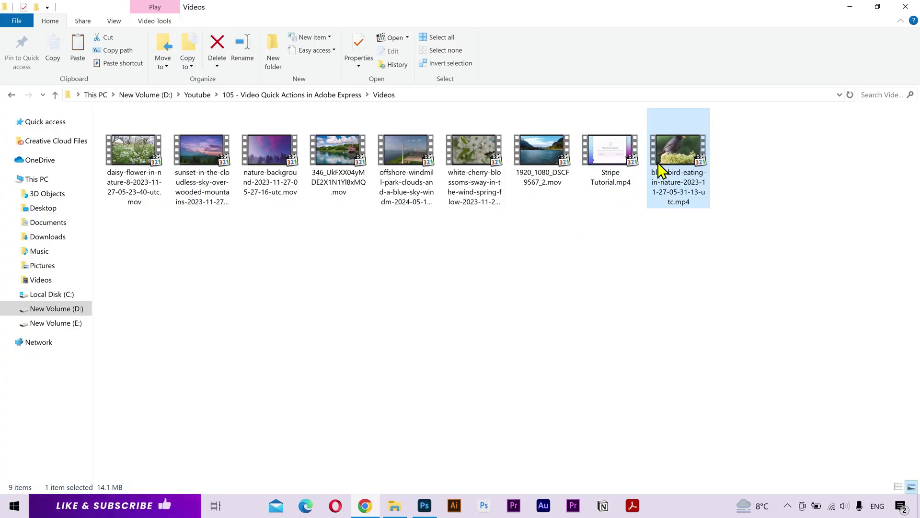
left_click_drag(662, 171, 382, 296)
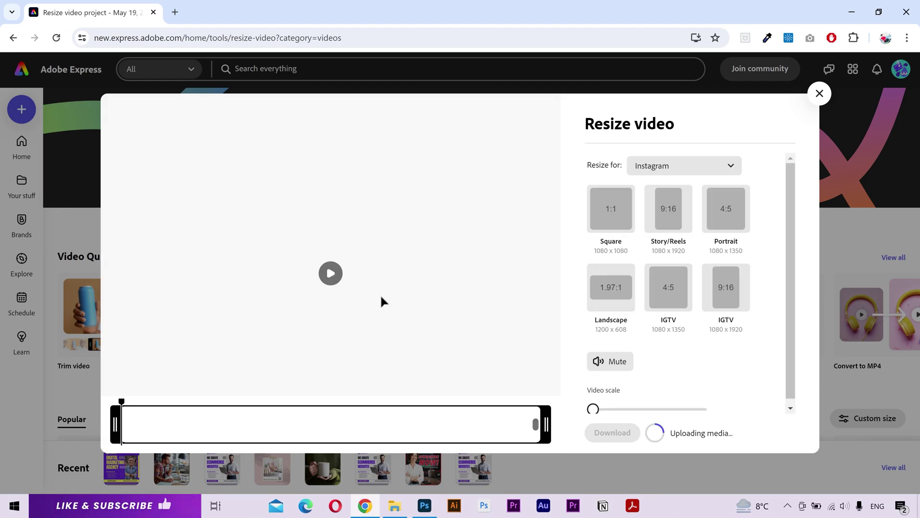
left_click(667, 290)
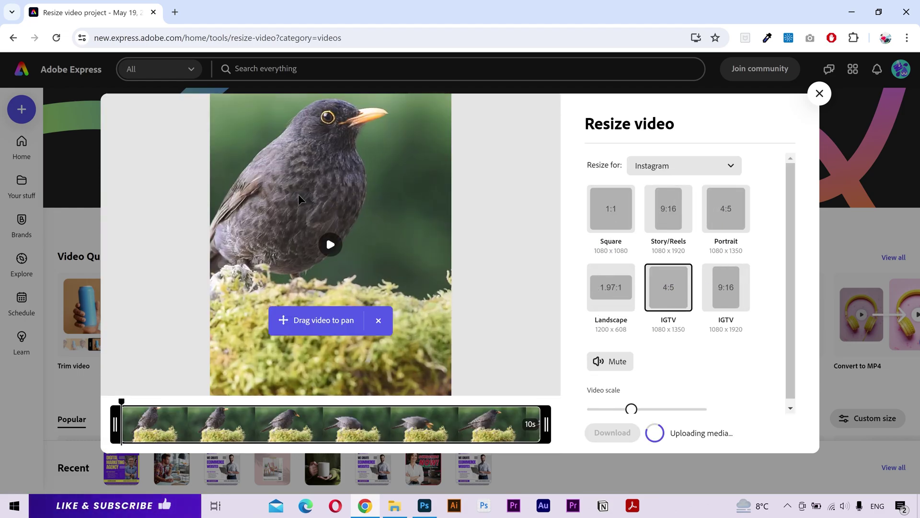
left_click_drag(297, 228, 349, 226)
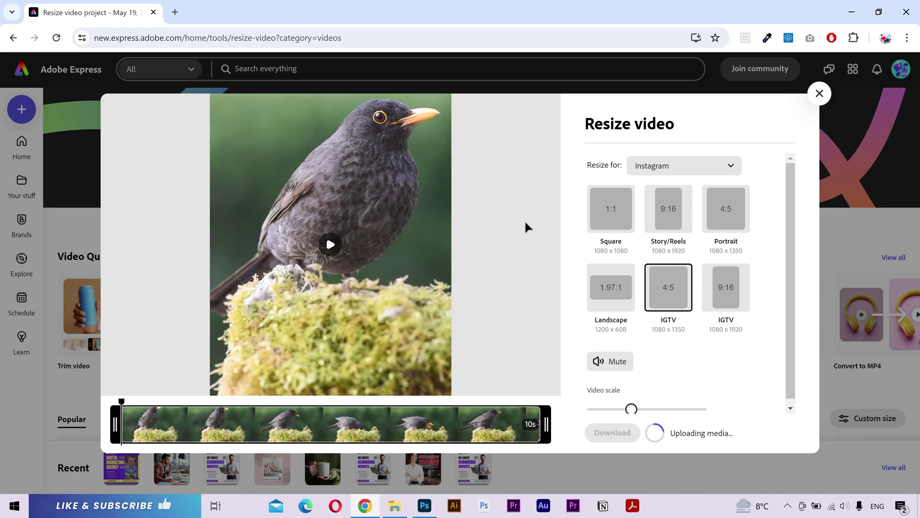
Try the YouTube and Custom size options, then return to Instagram IGTV 1080x1350
left_click(674, 168)
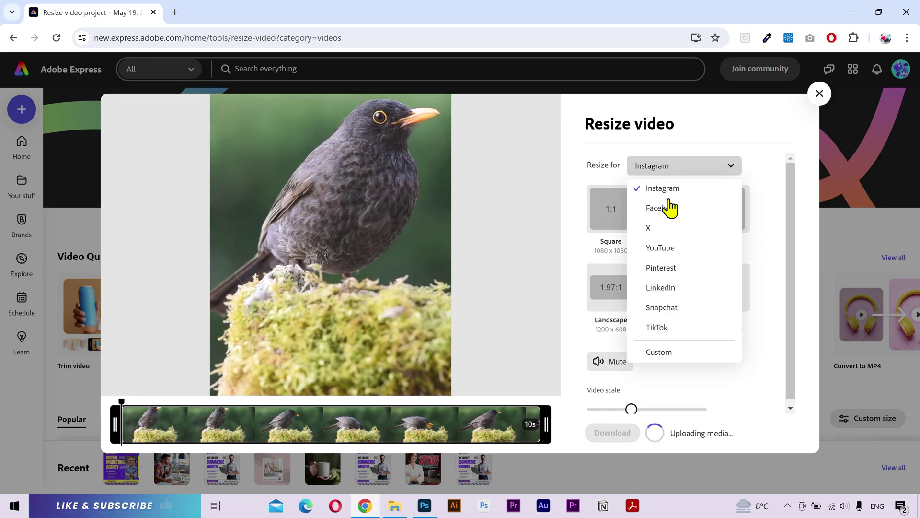
left_click(688, 254)
left_click(688, 178)
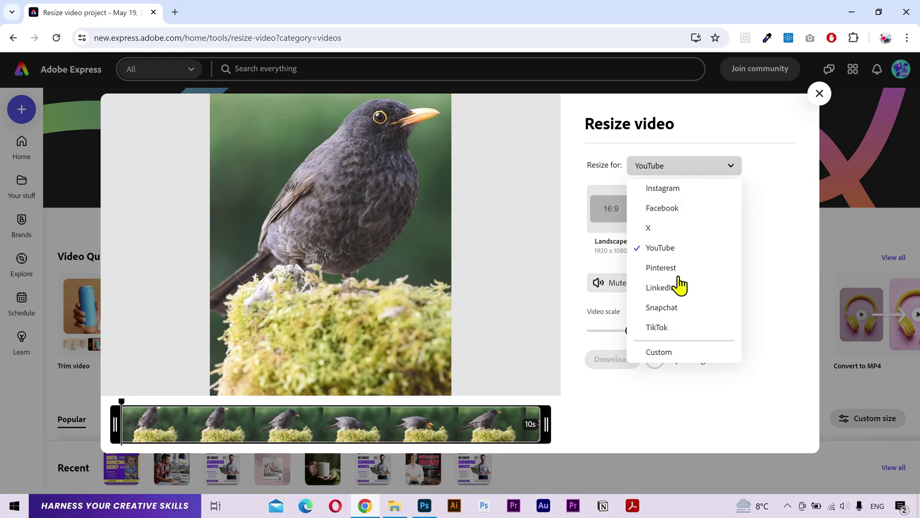
left_click(676, 354)
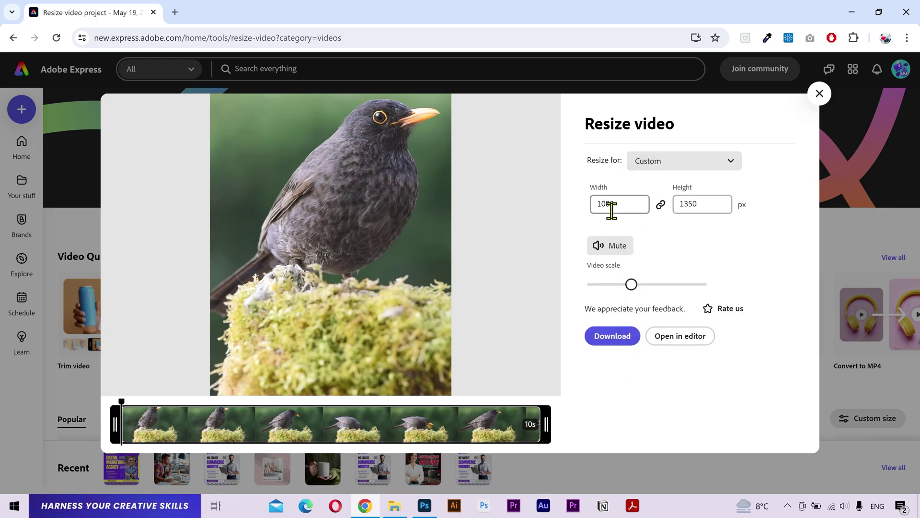
left_click(683, 165)
left_click(684, 183)
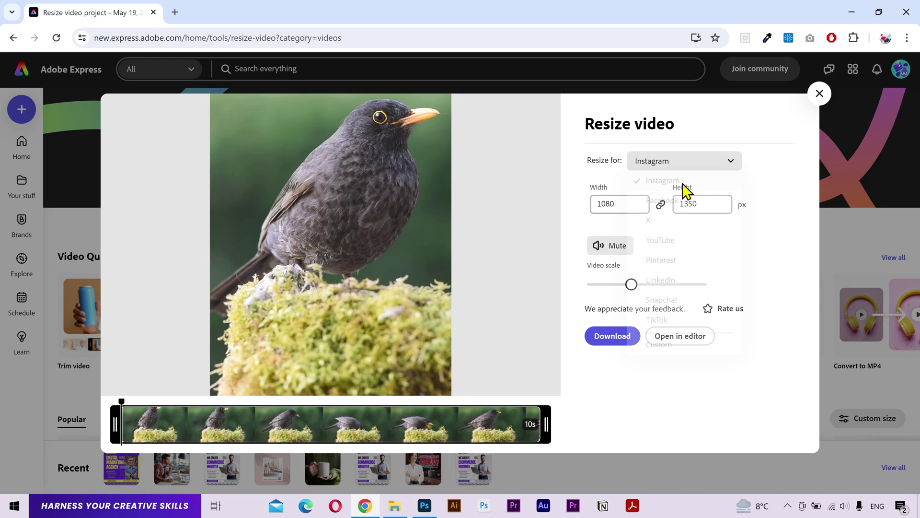
left_click(669, 282)
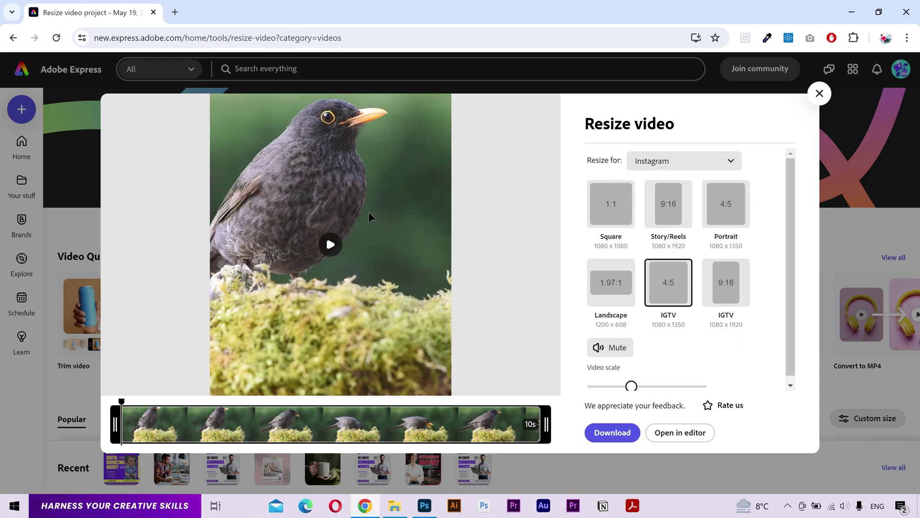
Adjust the video scale within the 4:5 frame and close the resize tool
scroll(689, 377, "down", 1)
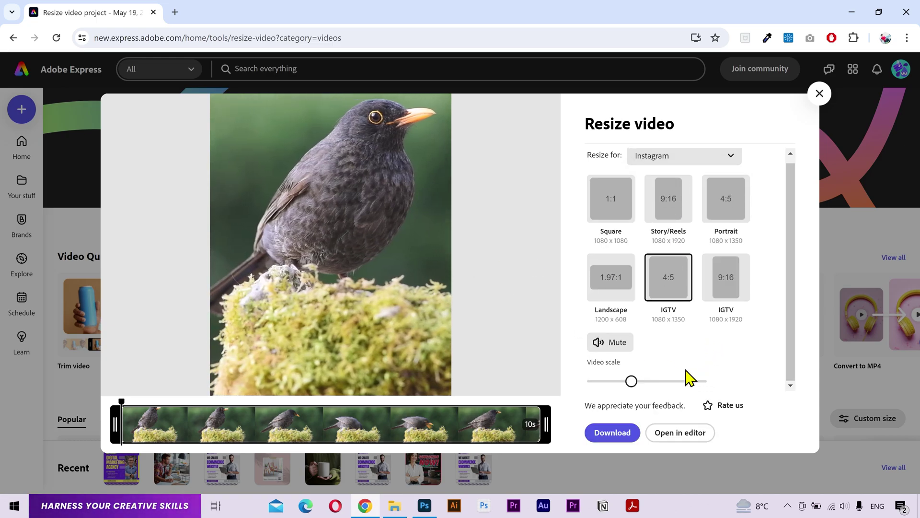
mouse_move(632, 385)
left_mouse_down()
mouse_move(613, 385)
mouse_move(643, 384)
mouse_move(634, 383)
left_mouse_up()
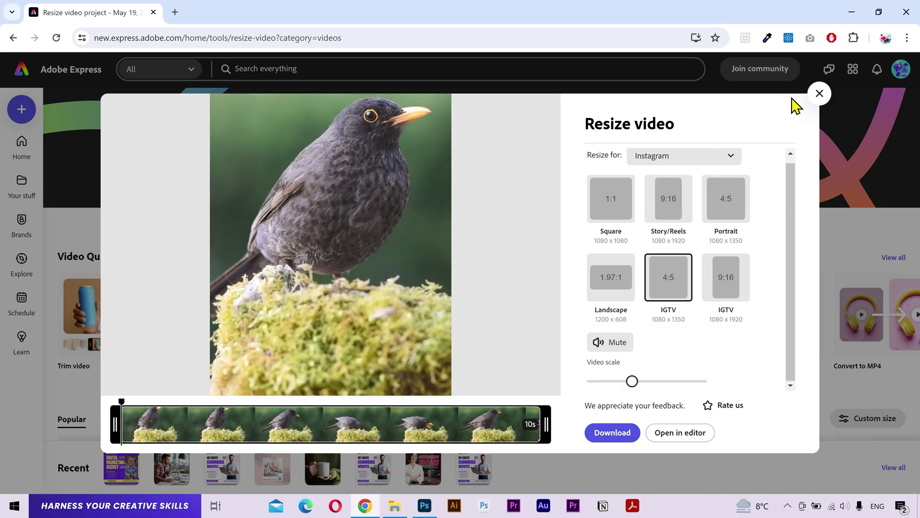
left_click(818, 94)
Add the blackbird video and the lake clip 1920_1080_DSCF9567_2.mov to Merge videos
left_click(379, 338)
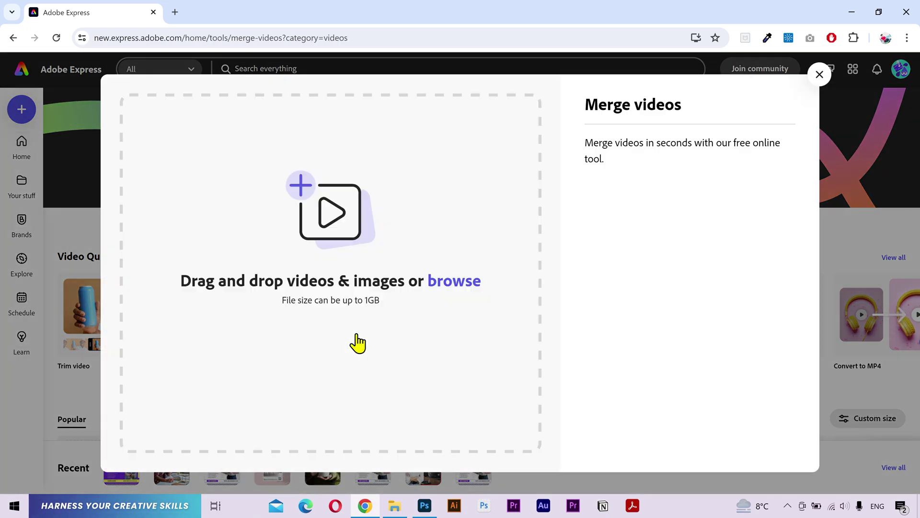
left_click(395, 506)
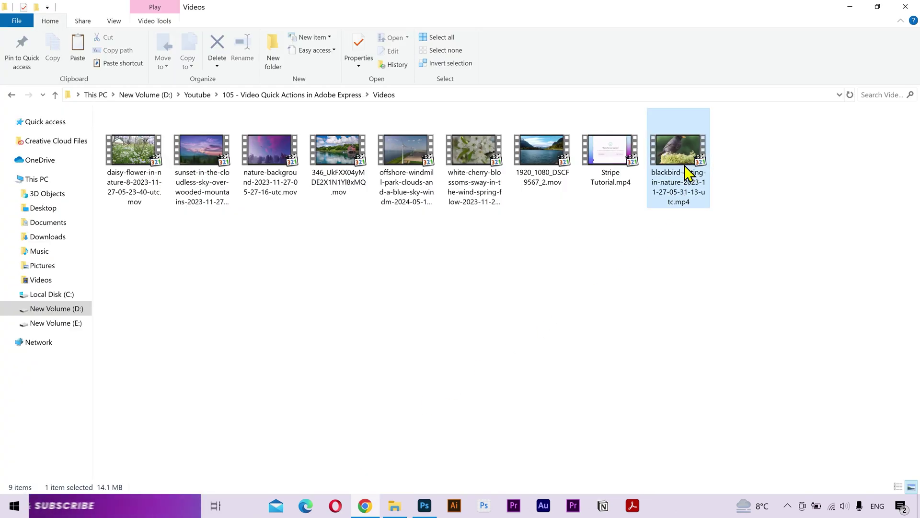
left_click_drag(684, 174, 397, 339)
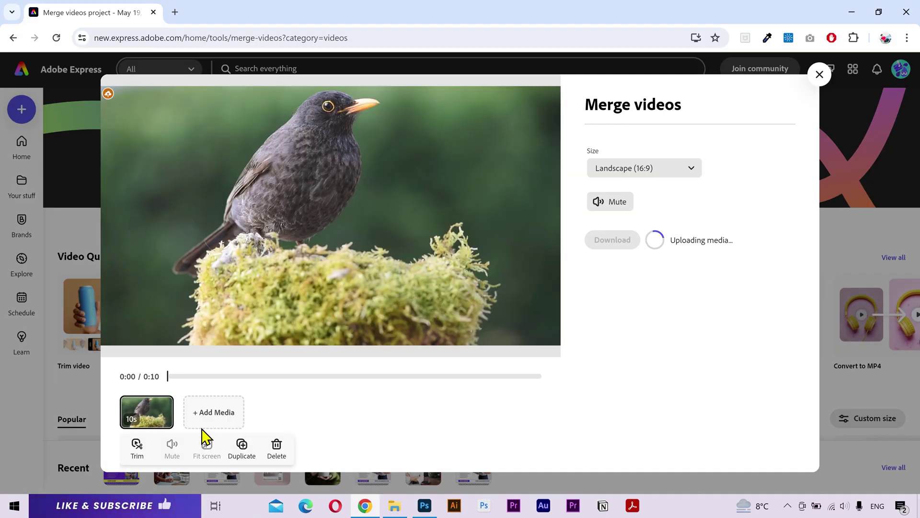
left_click(228, 421)
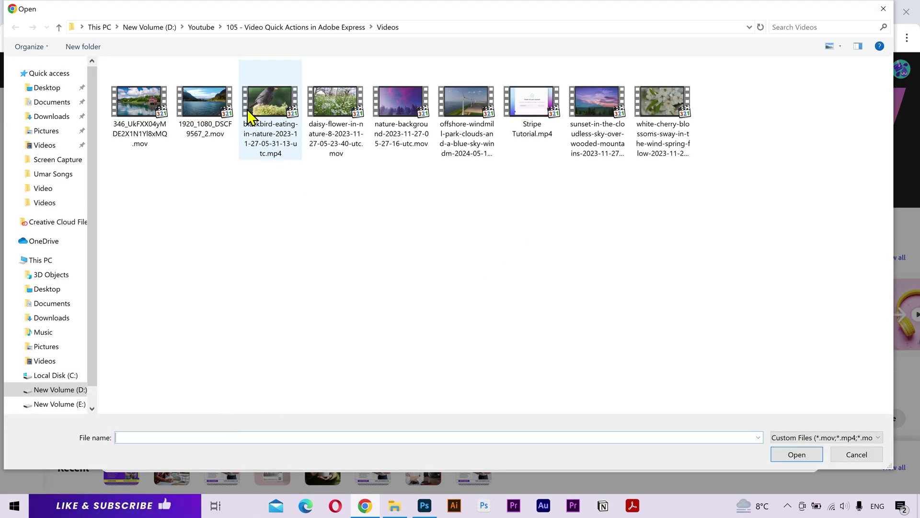
double_click(211, 98)
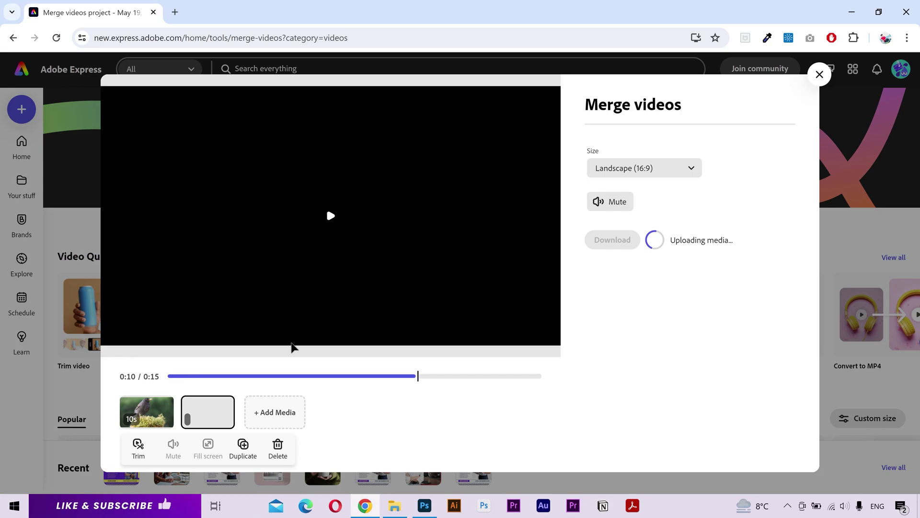
Trim the blackbird clip in the merge sequence to 6 seconds
left_click(145, 428)
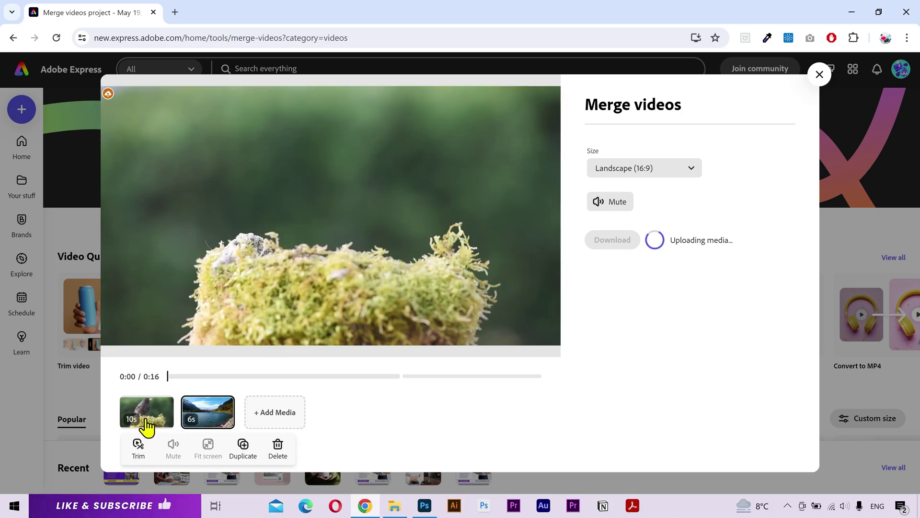
left_click(138, 448)
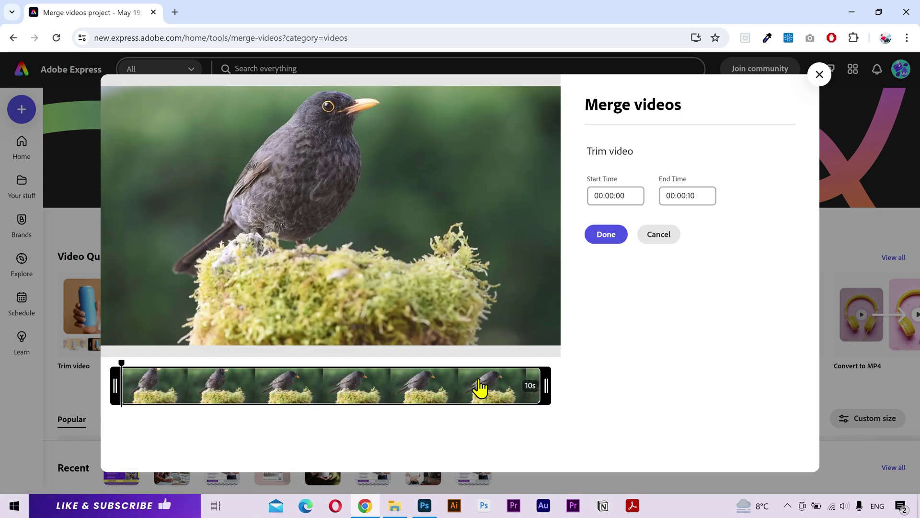
left_click_drag(453, 387, 377, 386)
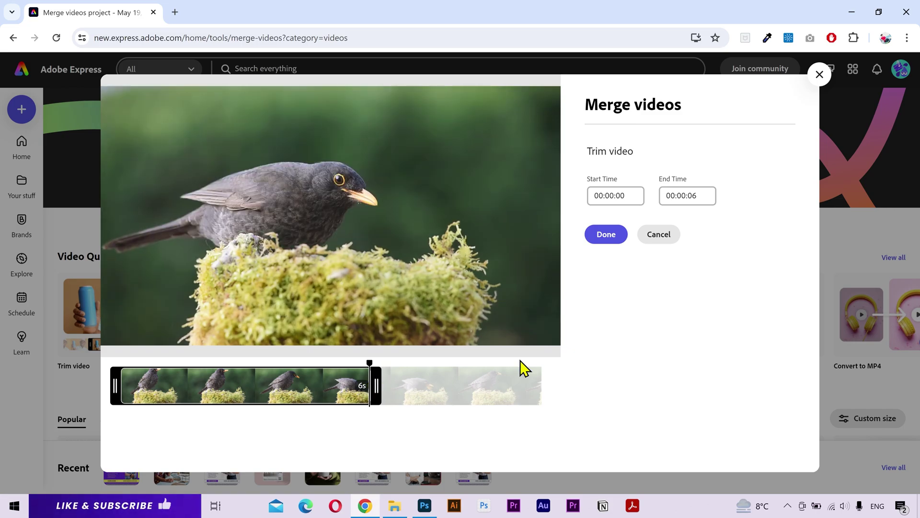
left_click(607, 235)
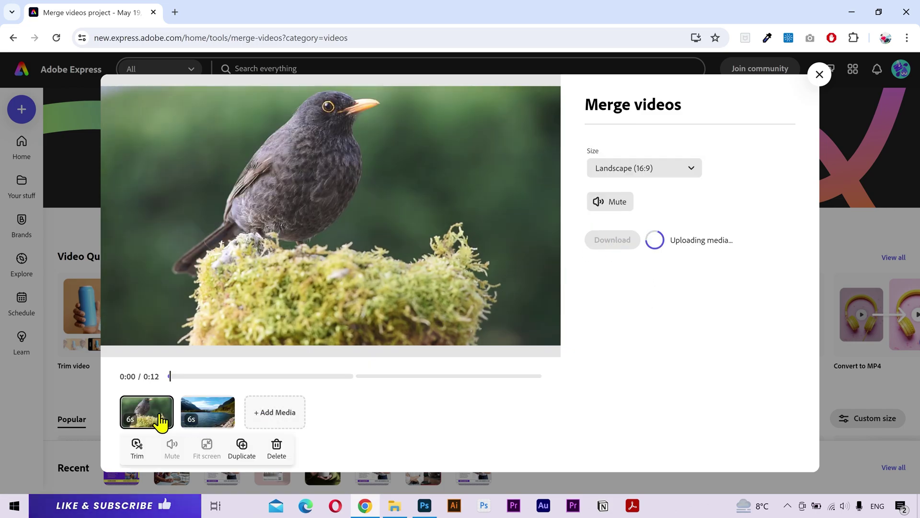
Play the merged video around the clip join, pausing on the lake clip
left_click(211, 422)
left_click(317, 377)
left_click(361, 227)
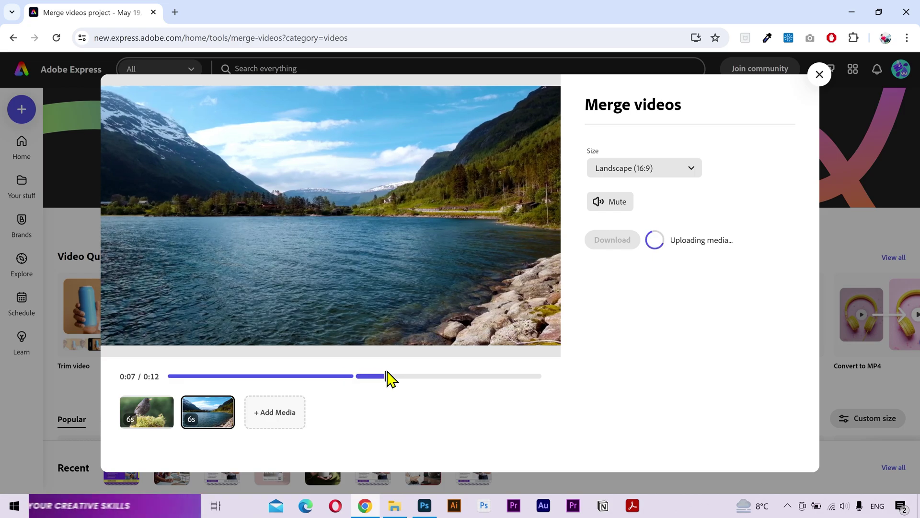
left_click(386, 238)
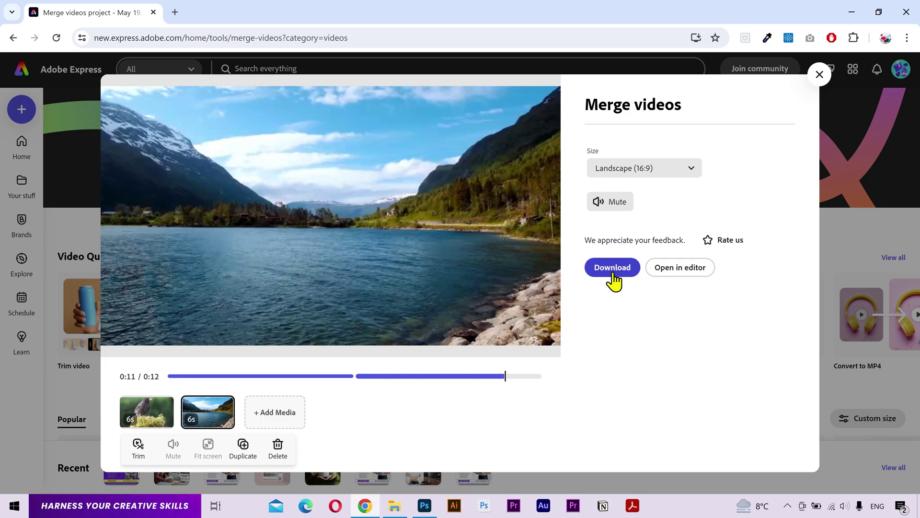
In the full editor, add a text box, move it upper left, then delete it
left_click(687, 271)
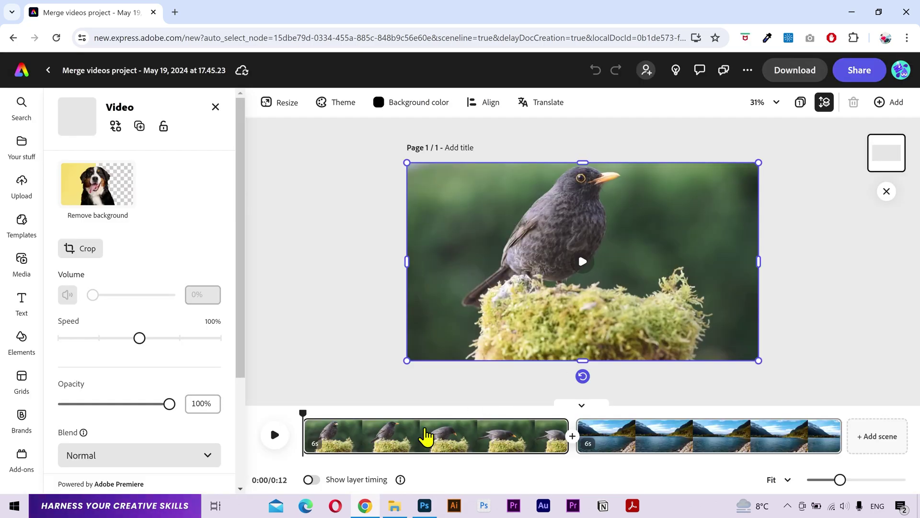
mouse_move(671, 440)
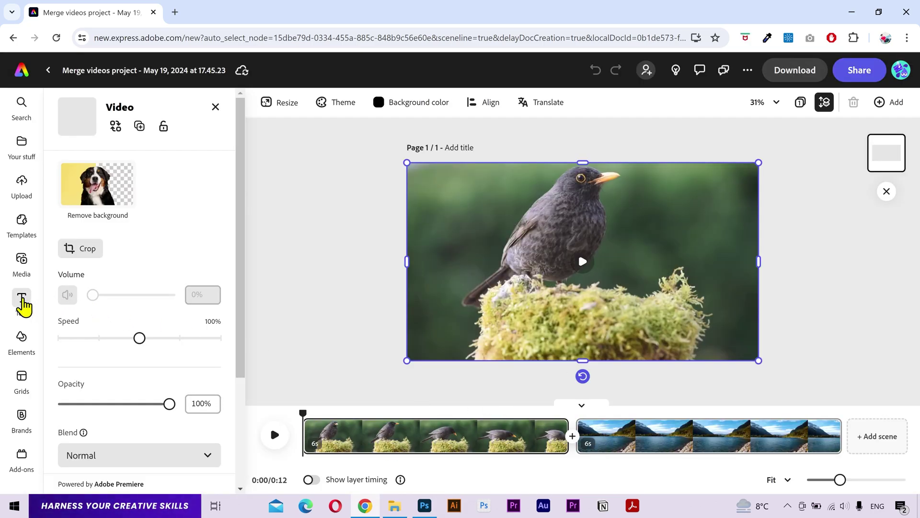
left_click(21, 300)
scroll(150, 288, "down", 3)
scroll(150, 288, "up", 3)
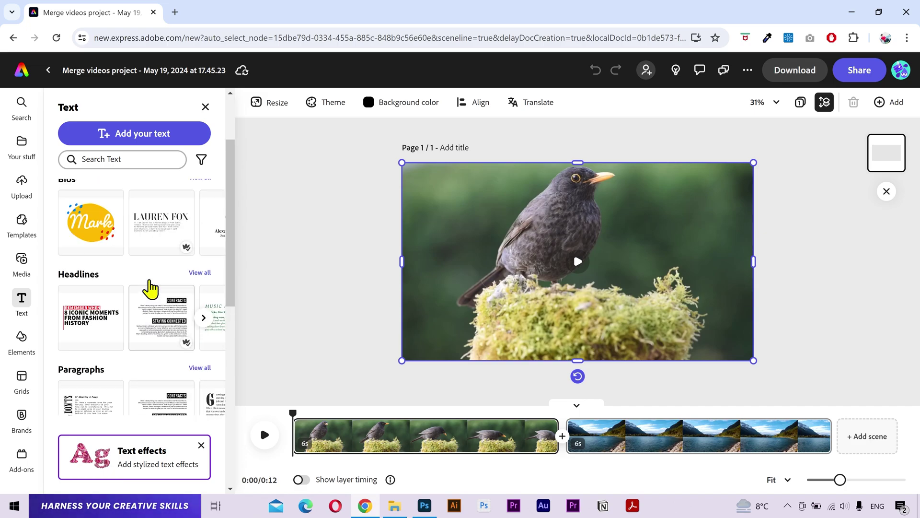
left_click(127, 134)
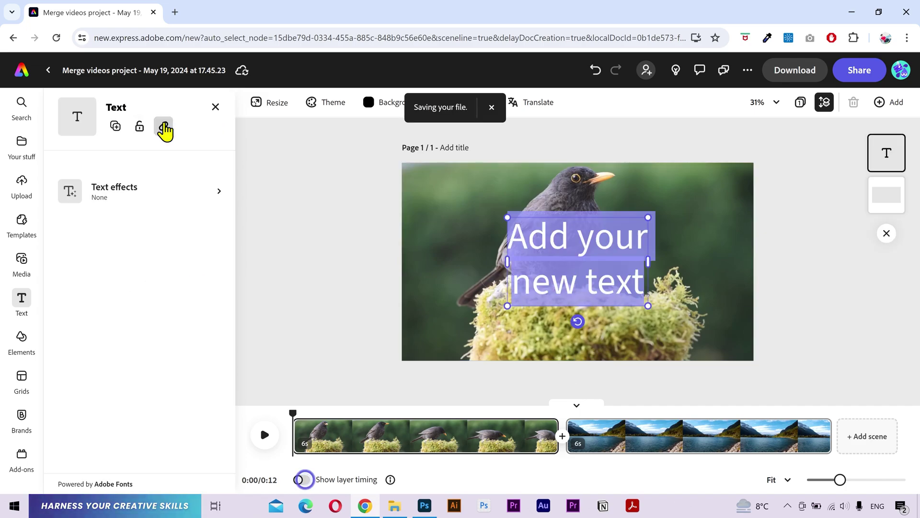
left_click_drag(522, 226, 434, 187)
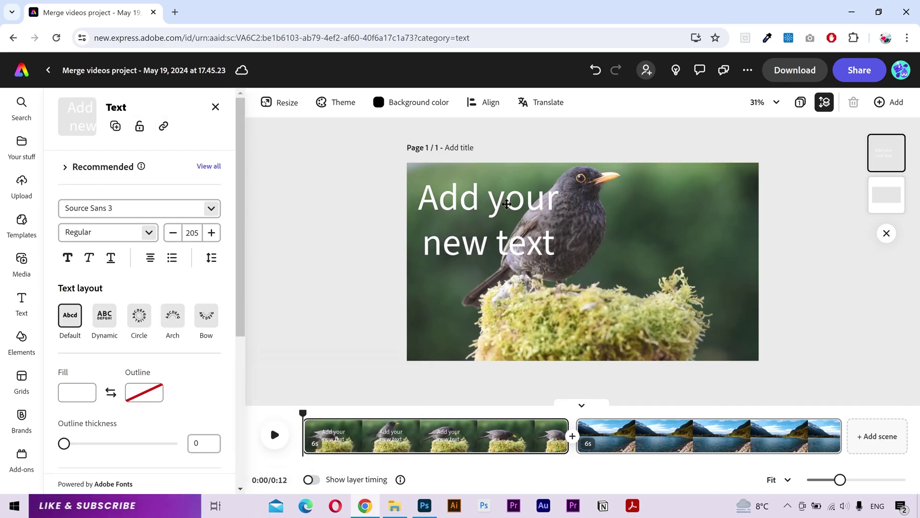
key("Delete")
Add the Life In Nature - Folk, Soft - Loop audio track and download the video
left_click(22, 223)
left_click(22, 262)
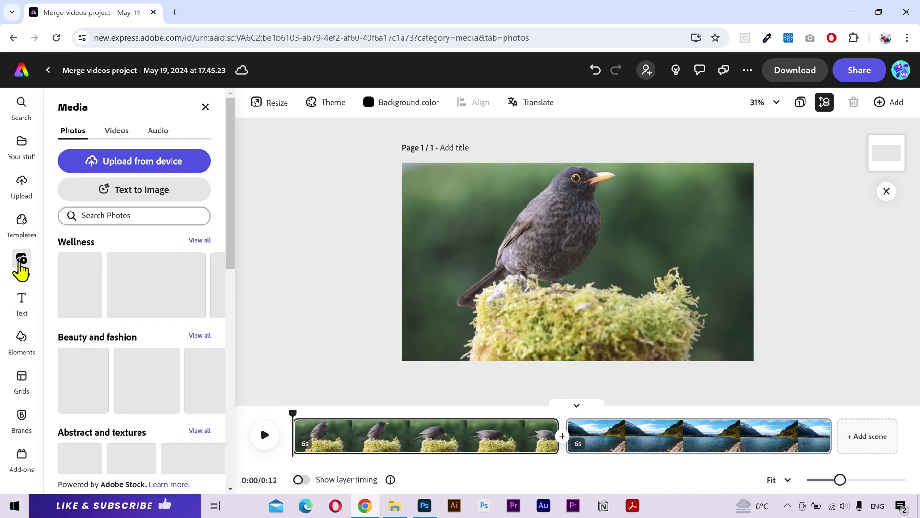
left_click(149, 137)
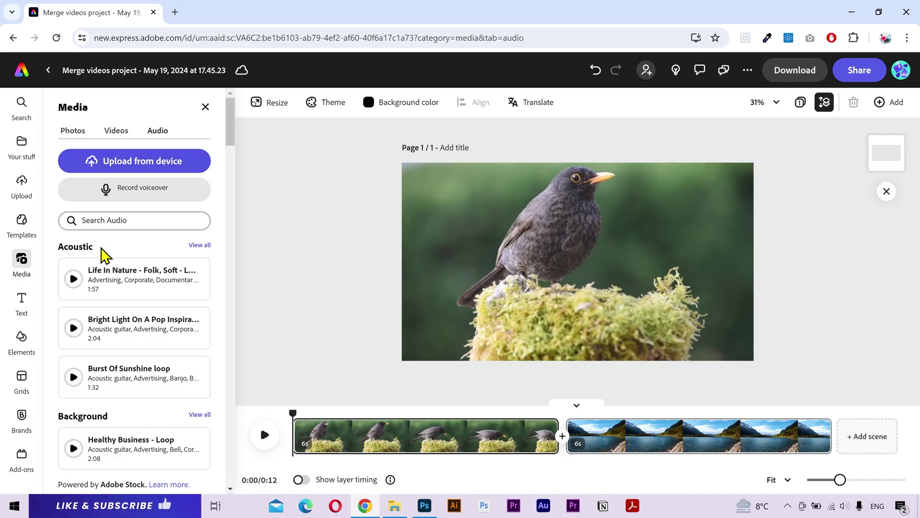
left_click(139, 286)
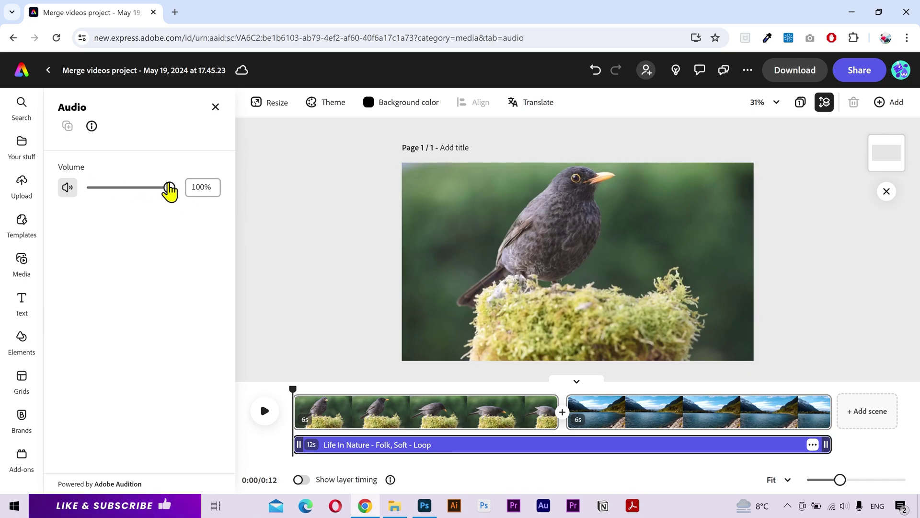
left_click(793, 70)
left_click(768, 257)
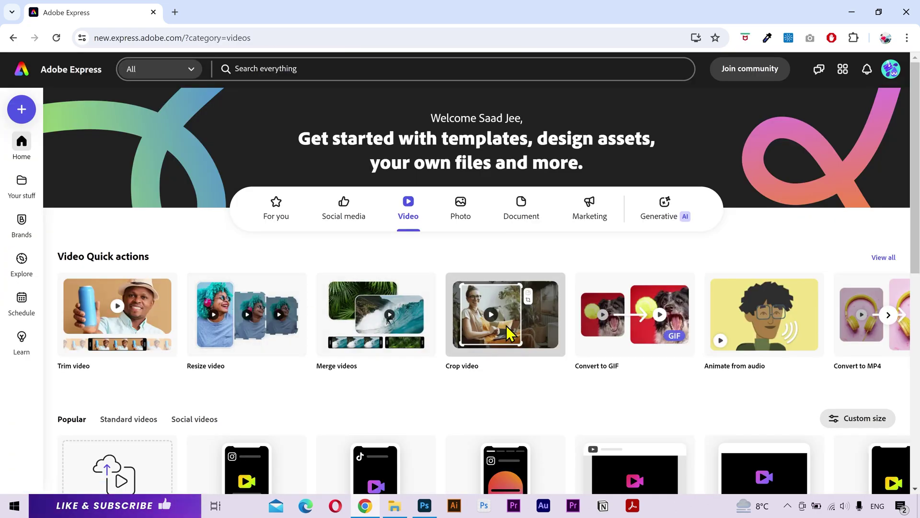
Load the lake .mov clip into Crop video and trim it to about 4 seconds
left_click(507, 326)
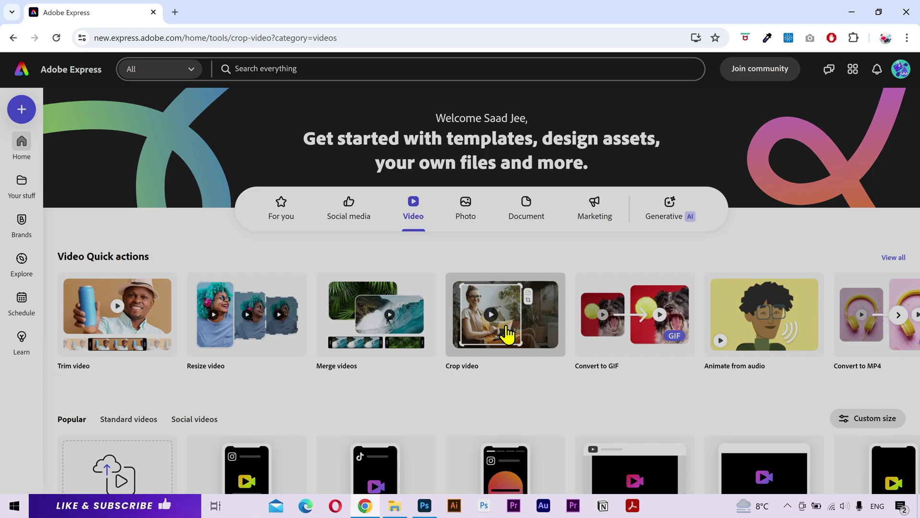
key("alt+Tab")
left_click_drag(545, 191, 393, 293)
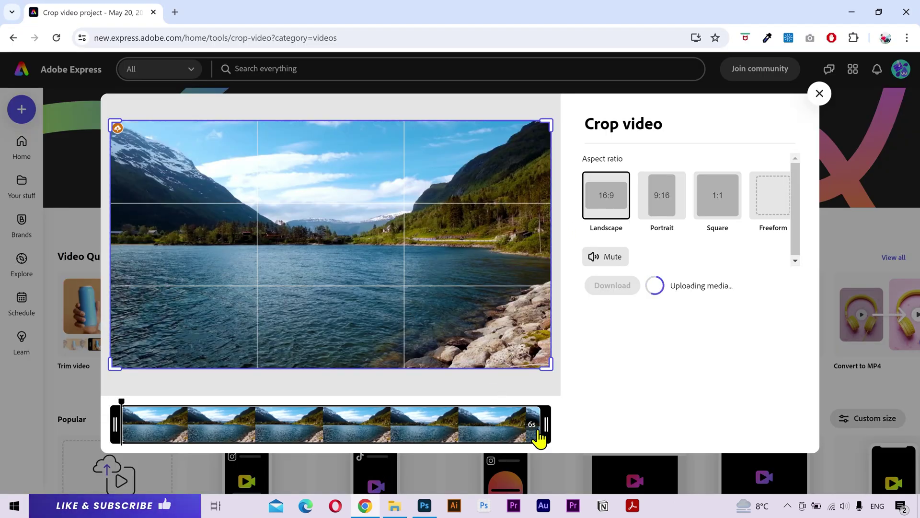
left_click_drag(547, 426, 404, 434)
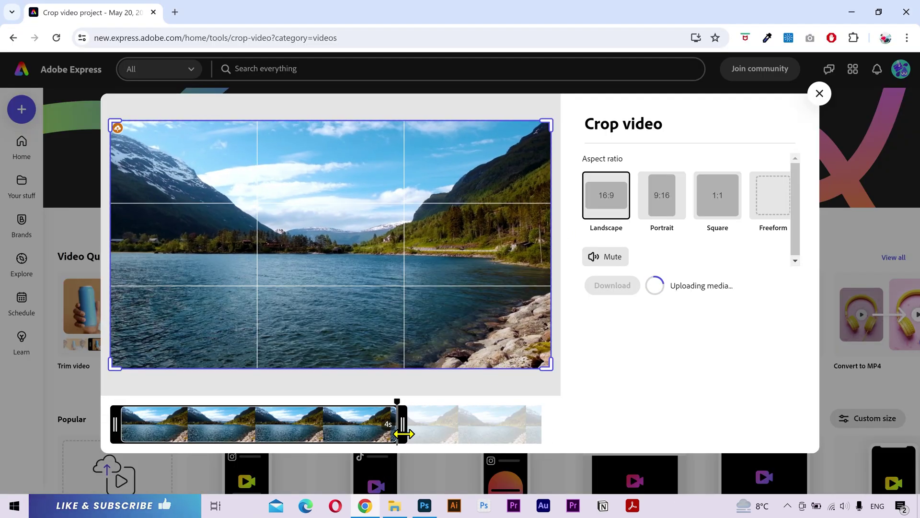
Try Portrait 9:16 and Square 1:1 crops, settle on a full-frame Freeform crop, and close
left_click(662, 211)
left_click(720, 210)
left_click_drag(452, 254, 565, 251)
left_click(759, 241)
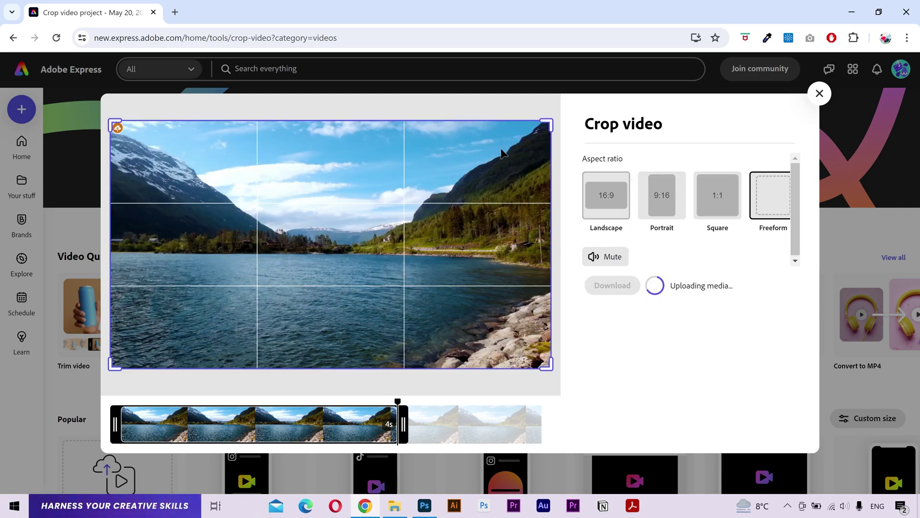
left_click_drag(526, 133, 551, 120)
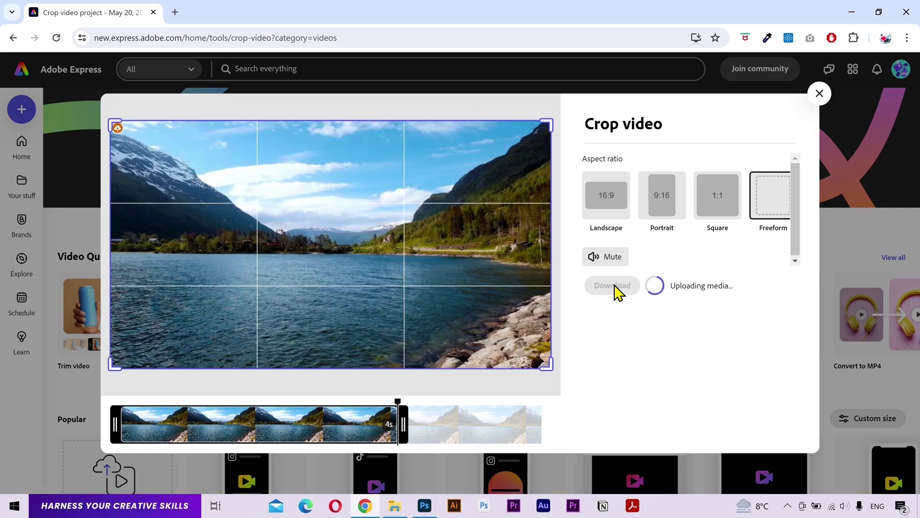
left_click(819, 93)
Convert the Blackbird video to a Square (1:1) Fill Screen GIF, download it, and close
left_click(619, 326)
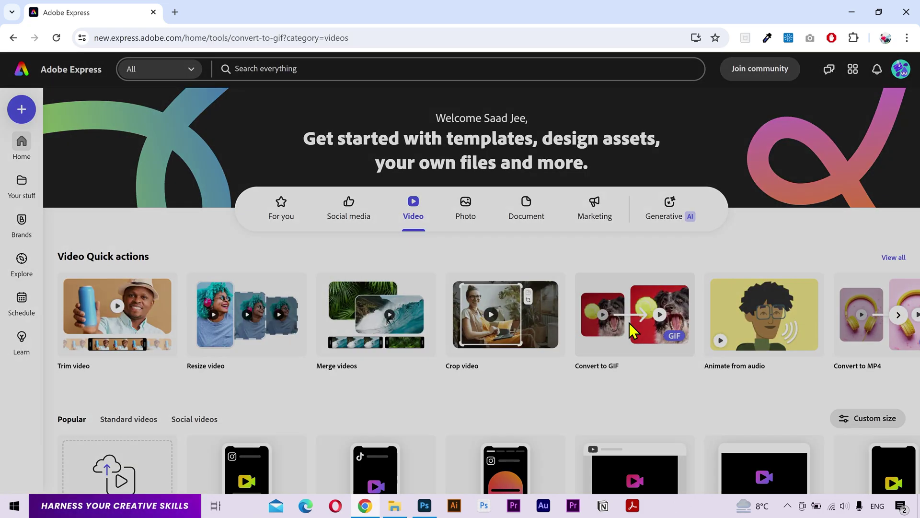
left_click(394, 505)
left_click_drag(678, 153, 397, 280)
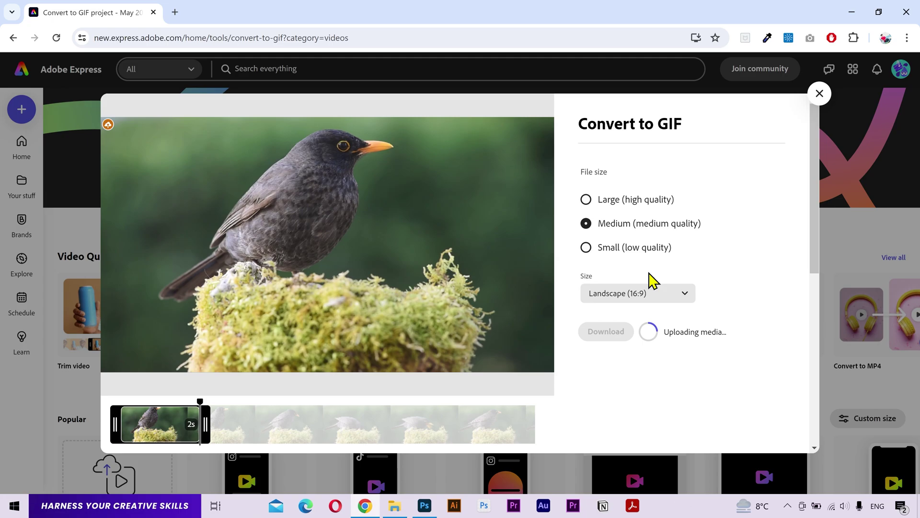
left_click(661, 293)
left_click(617, 356)
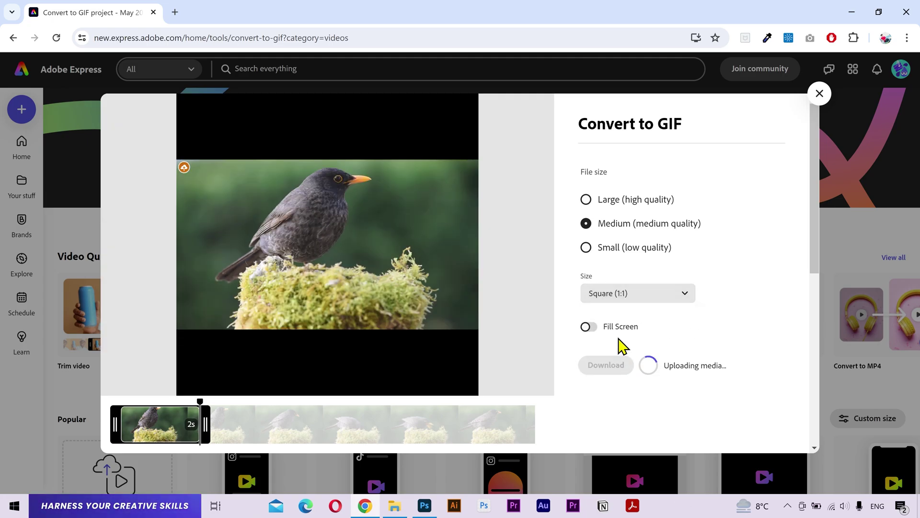
left_click(591, 326)
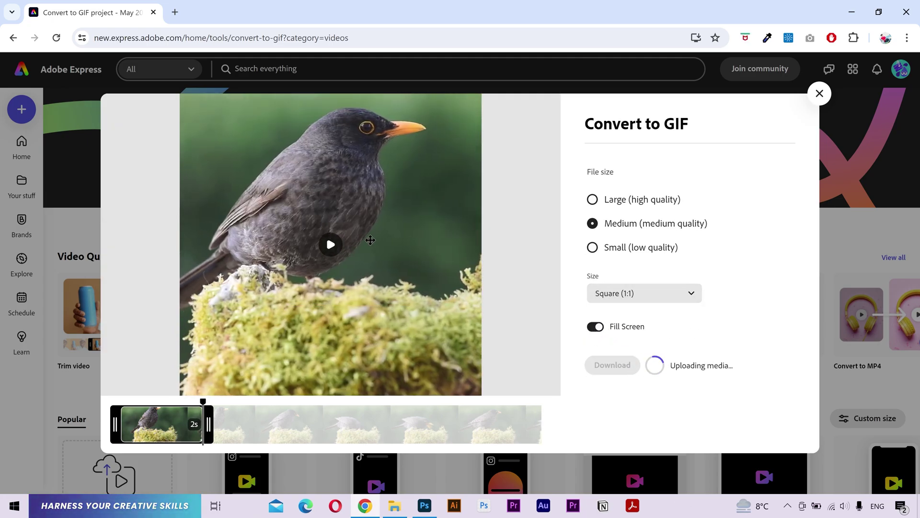
left_click(614, 393)
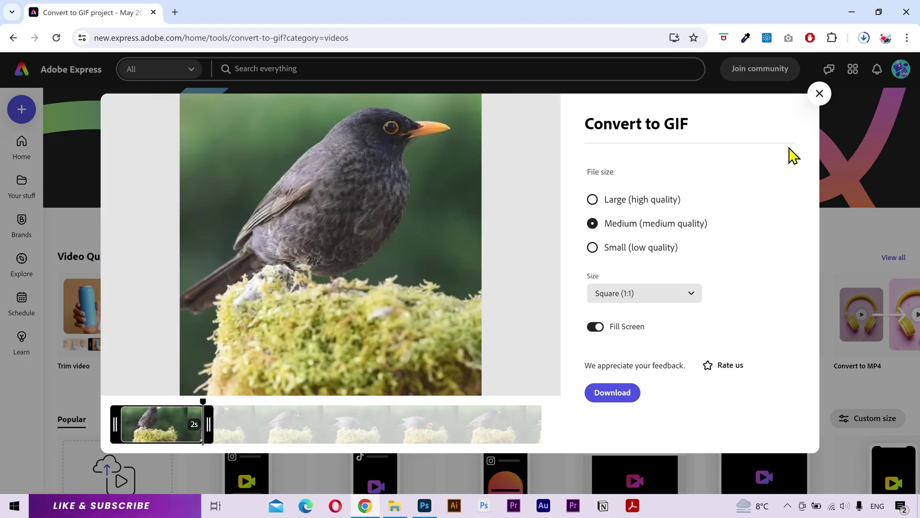
left_click(820, 94)
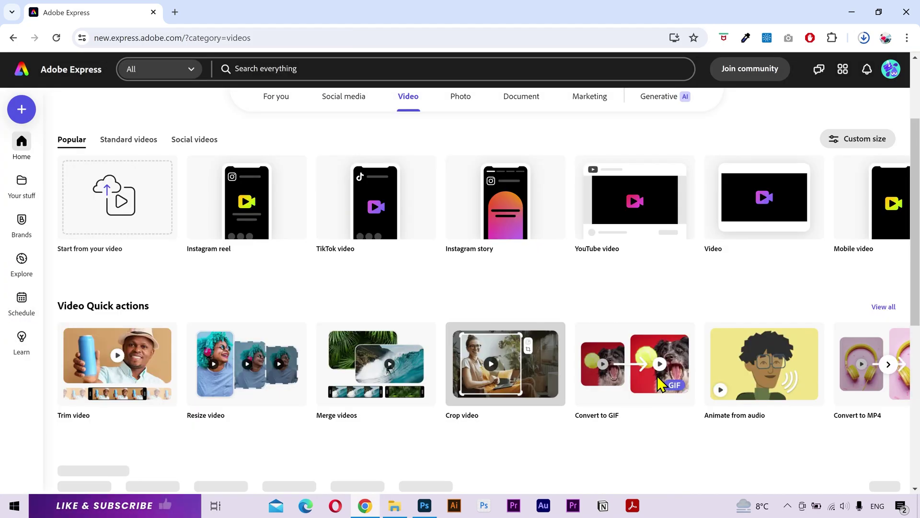
Open the Animate from audio tool and set the character category to Young People
left_click(769, 381)
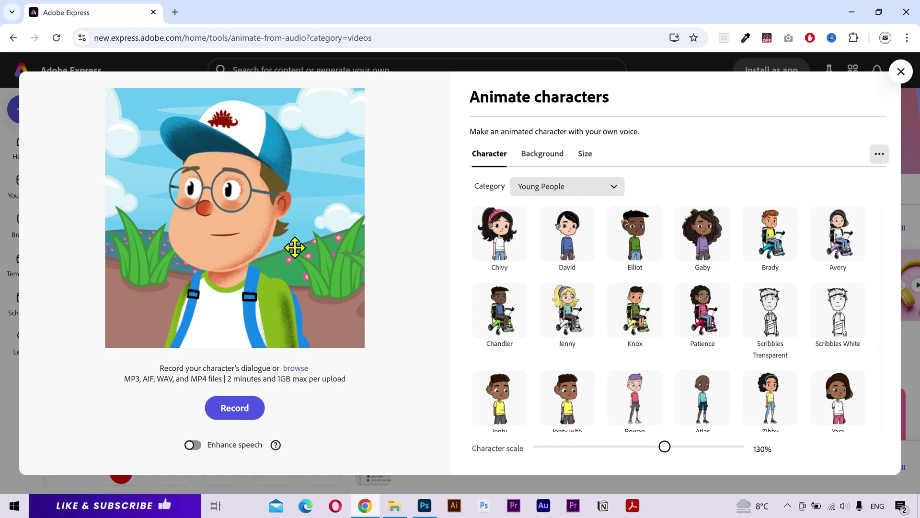
scroll(749, 290, "down", 10)
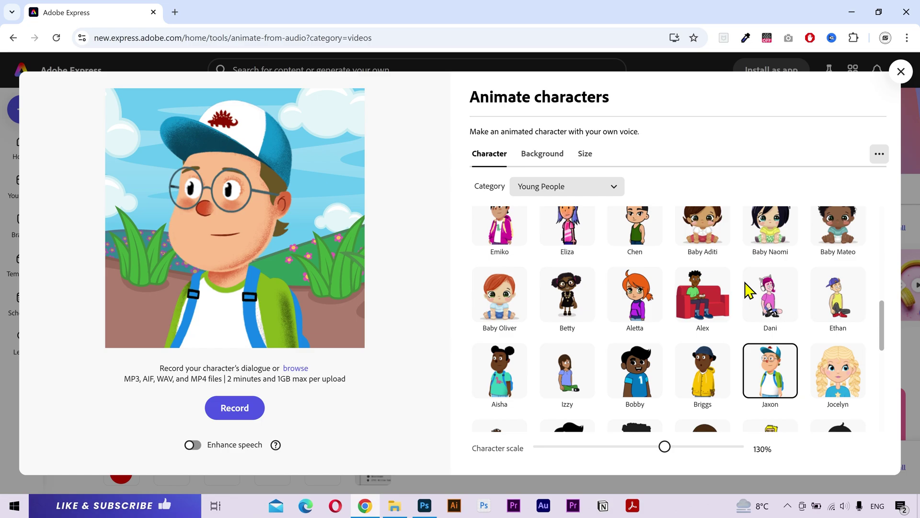
left_click(590, 190)
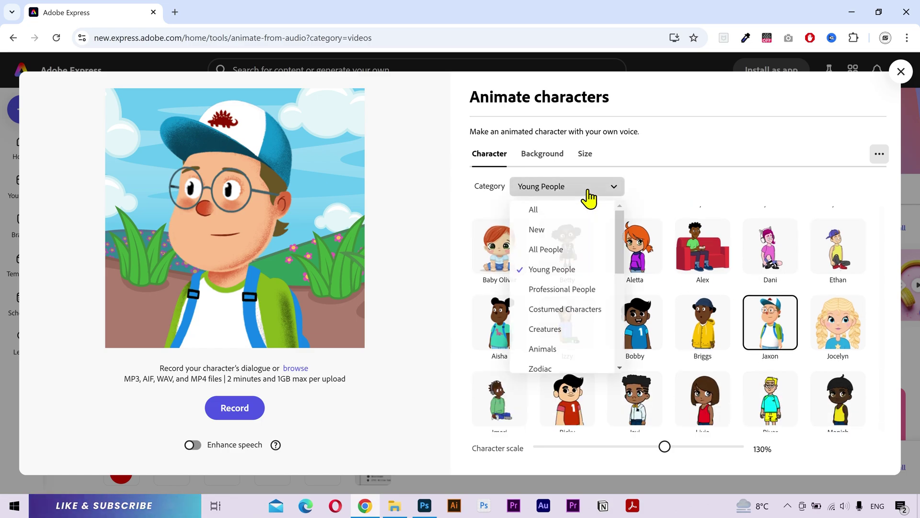
left_click(568, 269)
left_click(580, 192)
left_click(580, 192)
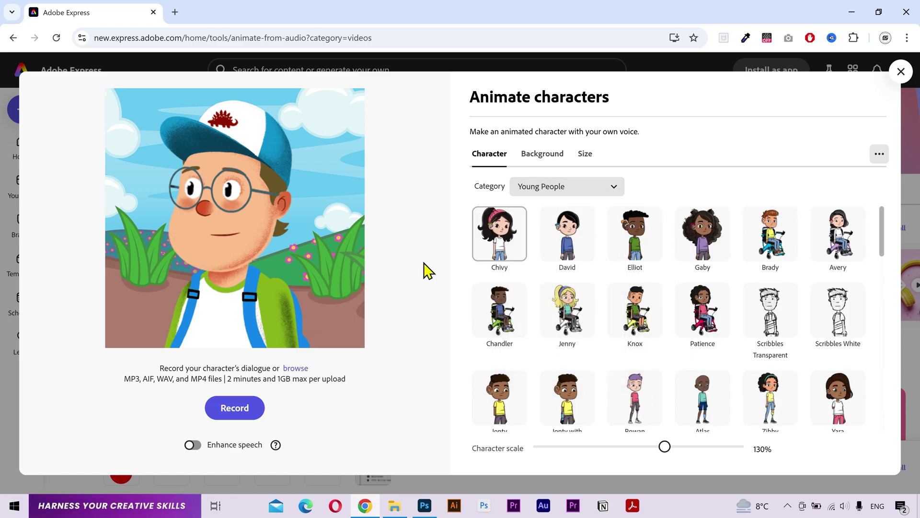
Load AA.wav as the character's voice and preview the generated animation
left_click(290, 369)
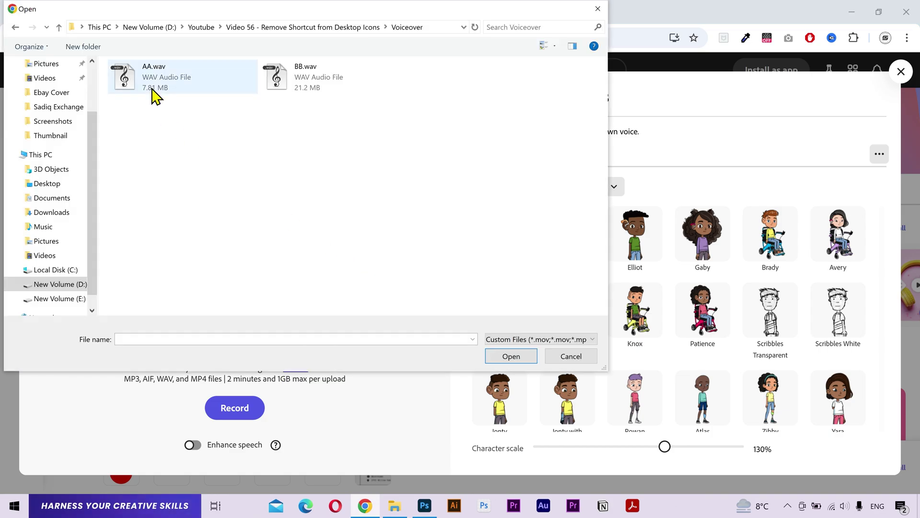
double_click(152, 92)
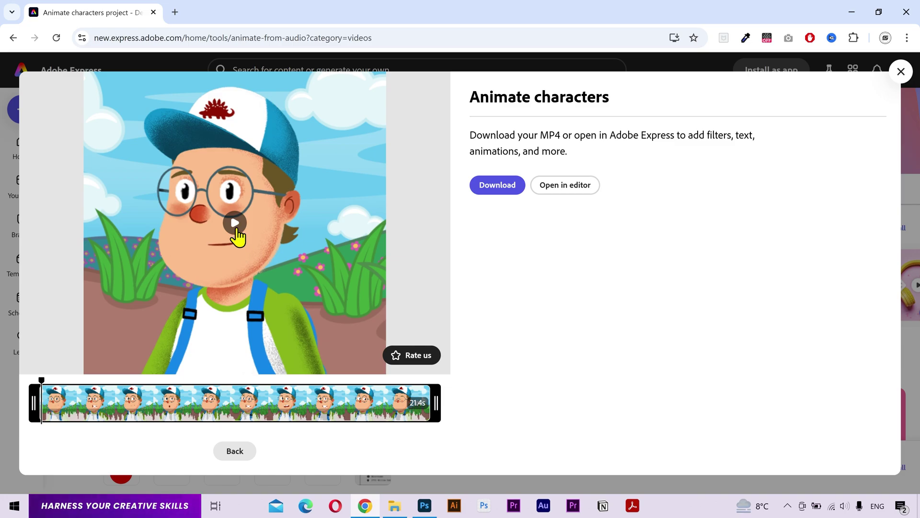
left_click(235, 222)
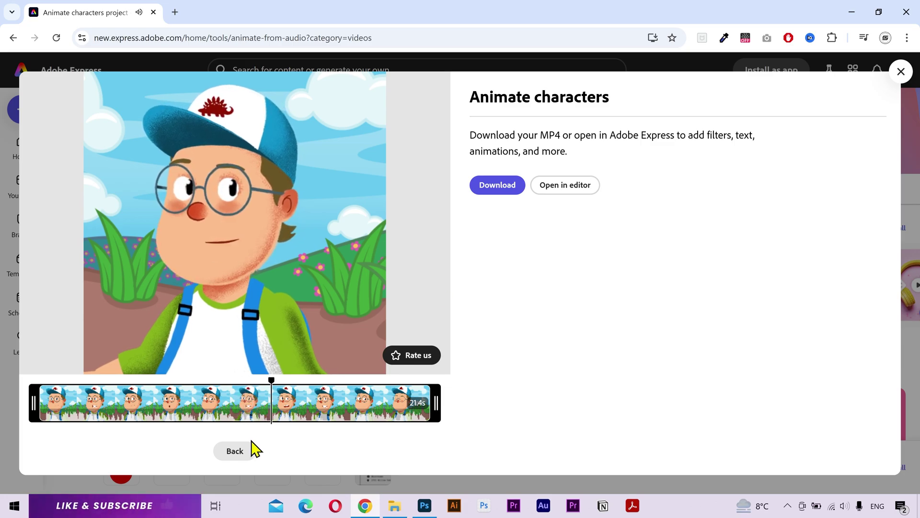
mouse_move(249, 256)
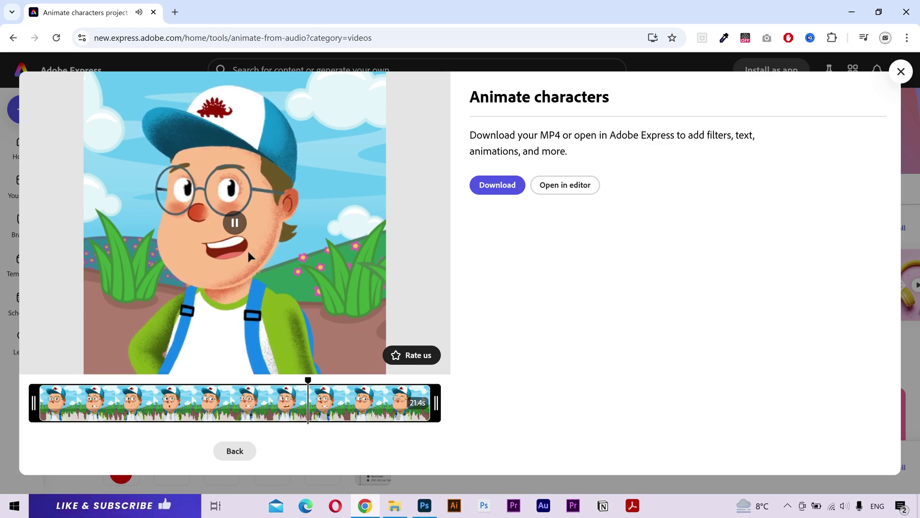
left_click(249, 252)
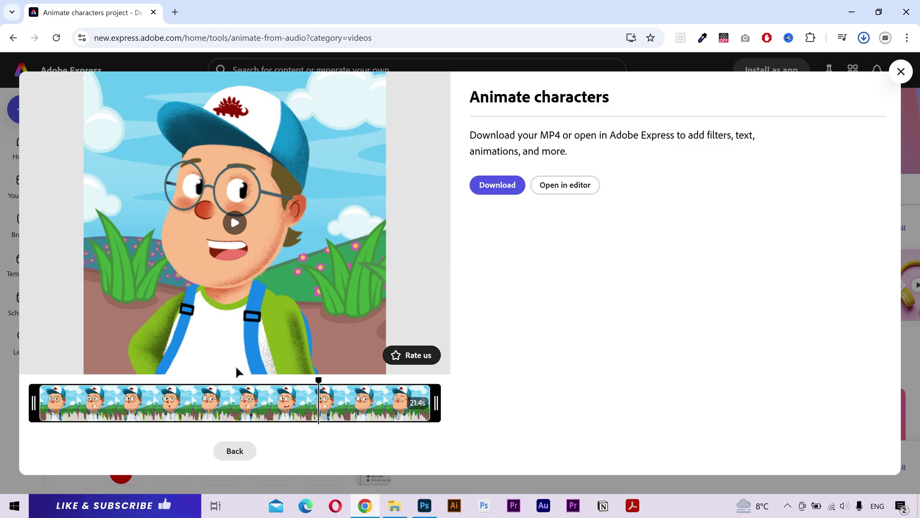
Browse the Background and Size options, then return to the character choices
left_click(237, 449)
left_click(542, 155)
scroll(779, 341, "down", 10)
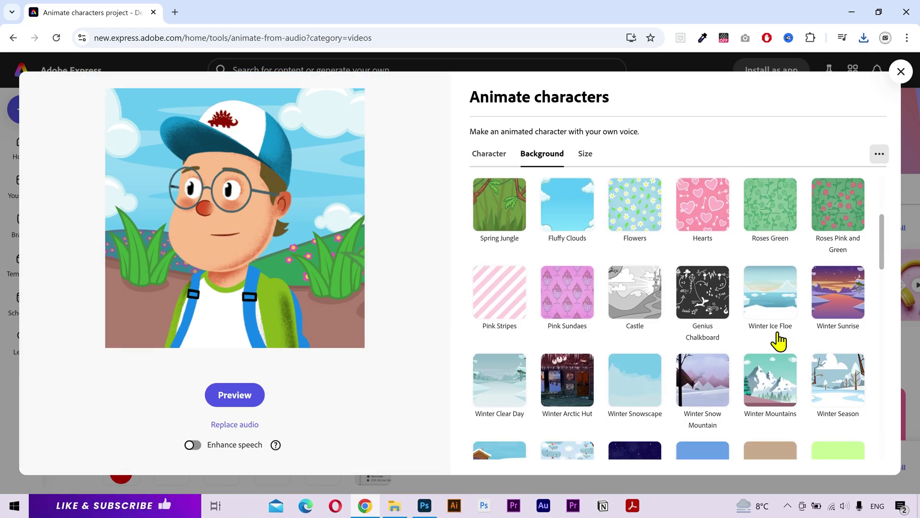
scroll(779, 342, "up", 10)
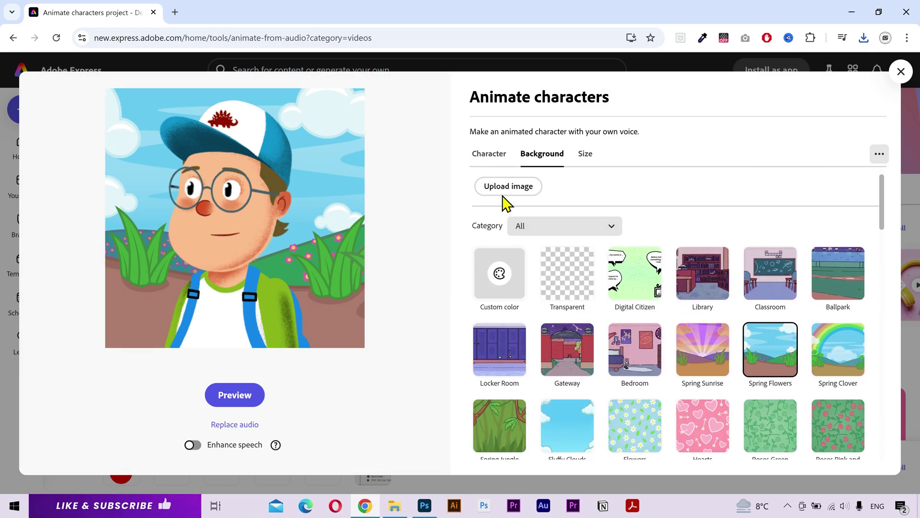
left_click(581, 156)
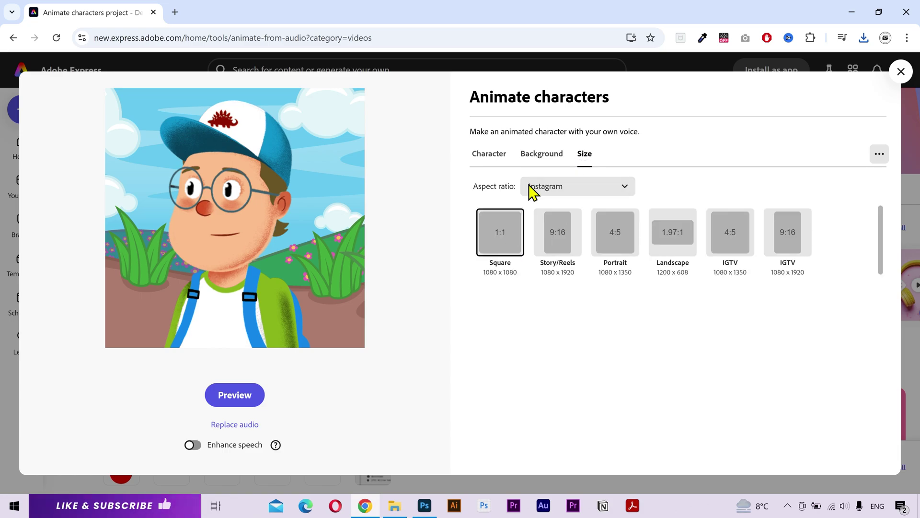
left_click(494, 157)
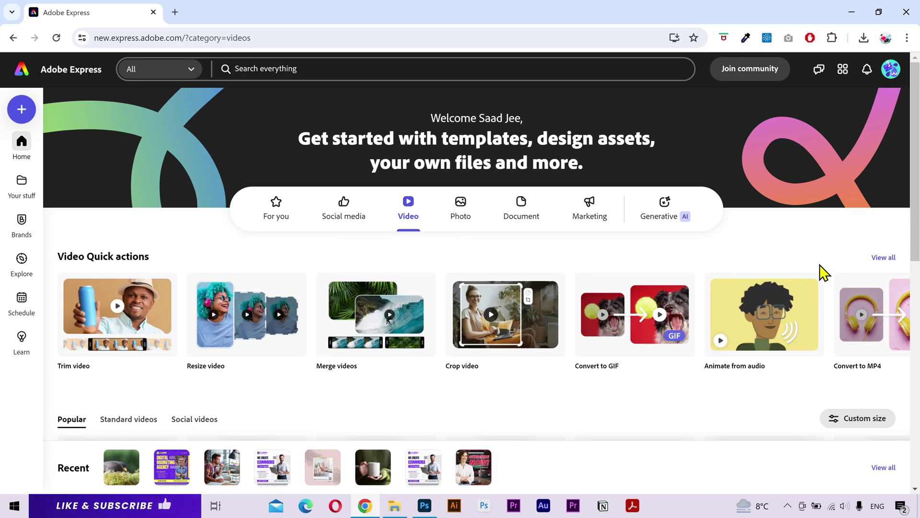
Convert 1920_1080_DSCF9567_2.mov to MP4 trimmed to 1.8 seconds, download it, and close
left_click(888, 319)
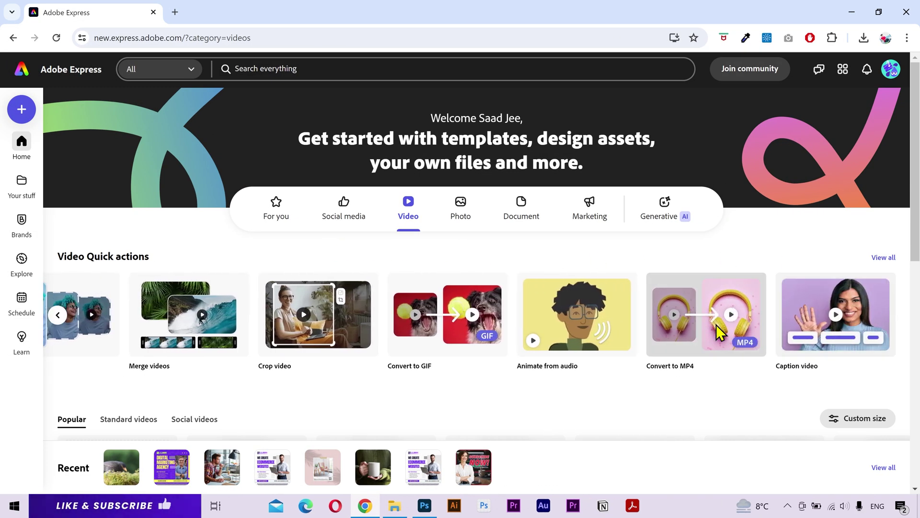
left_click(693, 335)
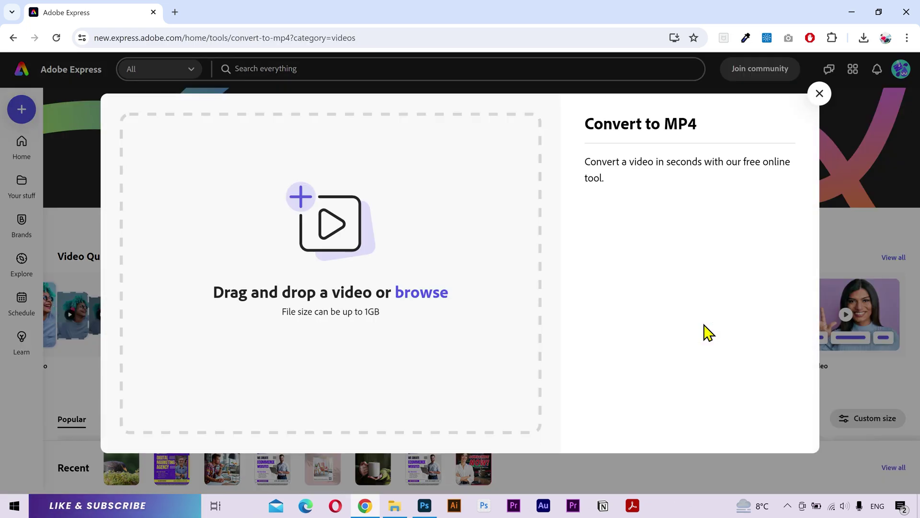
mouse_move(394, 505)
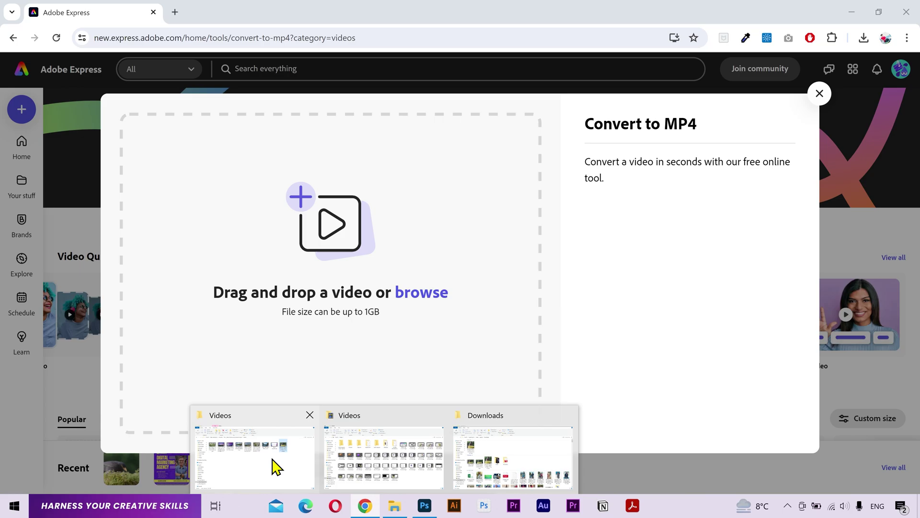
left_click(273, 467)
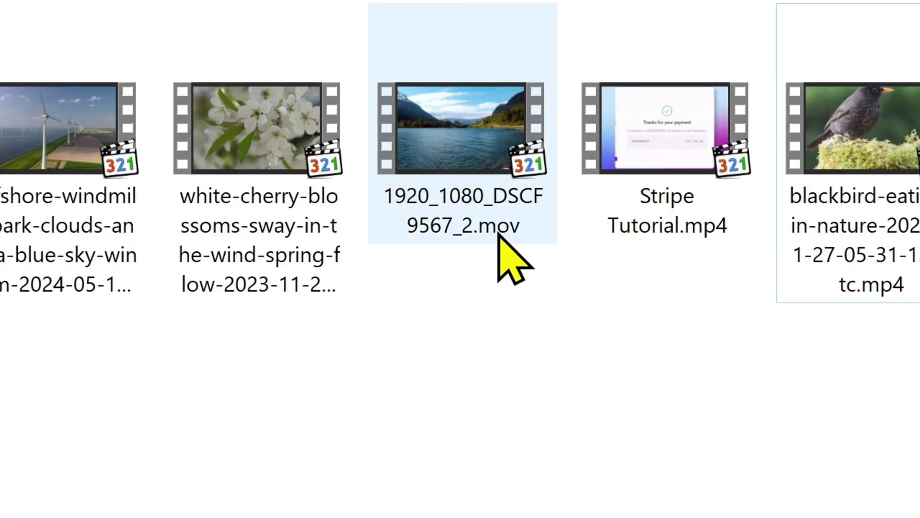
left_click_drag(501, 224, 363, 366)
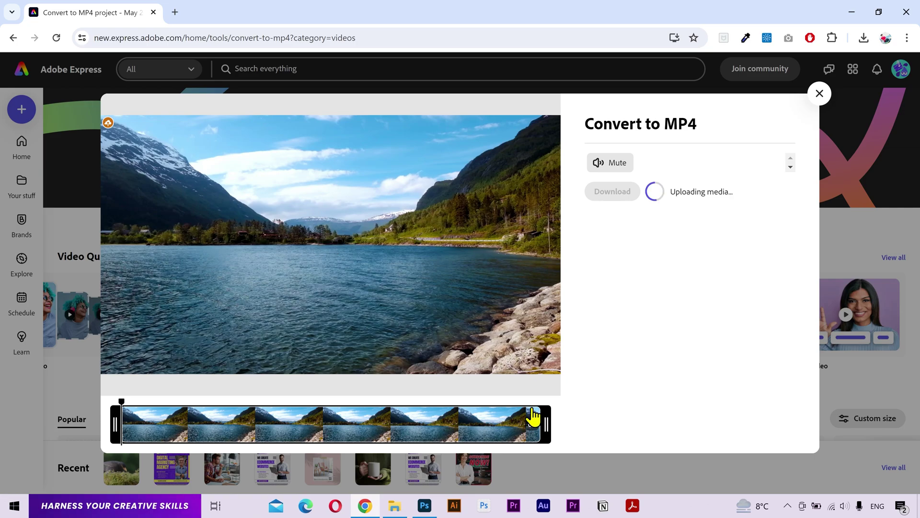
left_click_drag(543, 425, 251, 423)
left_click(613, 221)
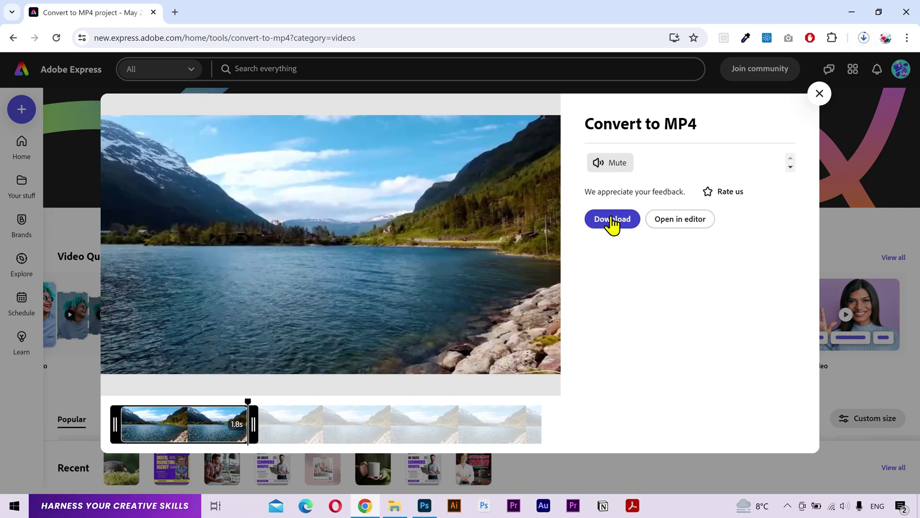
left_click(819, 94)
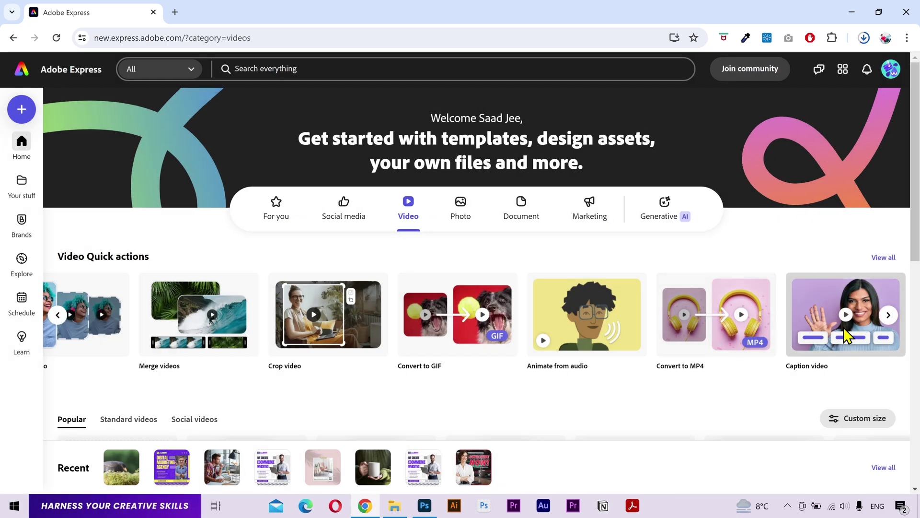
Load Stripe Tutorial.mp4 from the Videos folder into the Caption video quick action
left_click(844, 327)
key("alt+Tab")
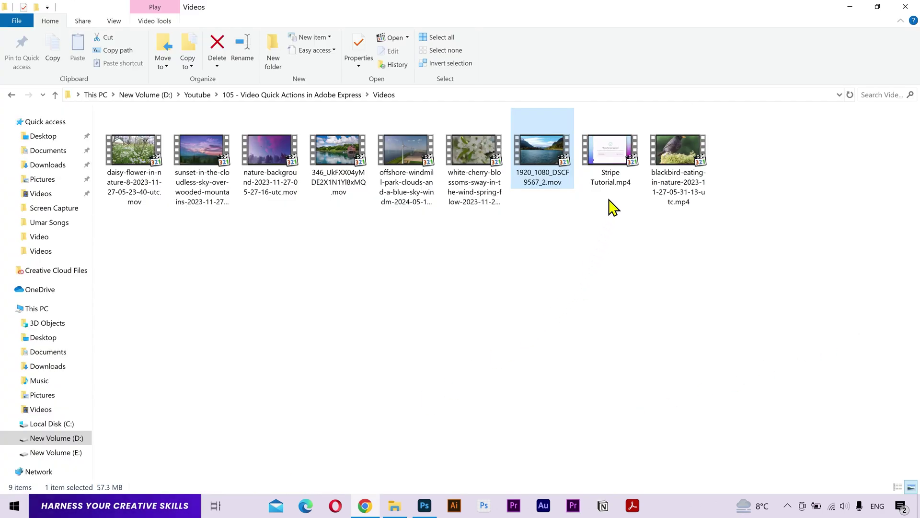
left_click_drag(611, 163, 410, 269)
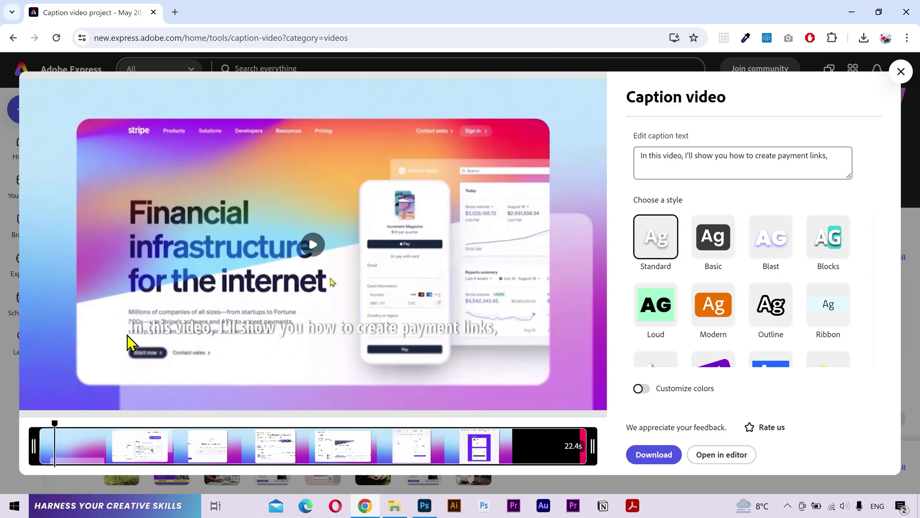
Apply the Basic caption style, leaving custom caption colours off
left_click(713, 248)
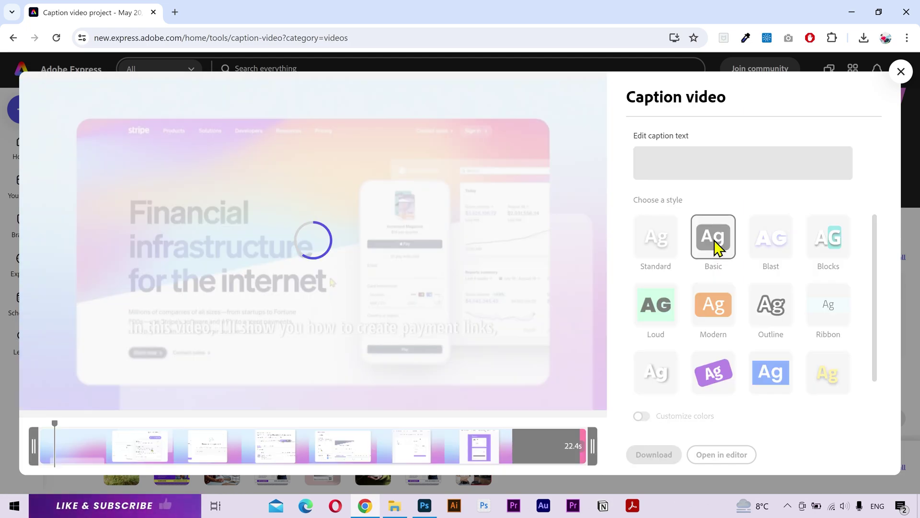
scroll(796, 273, "down", 1)
scroll(767, 292, "up", 1)
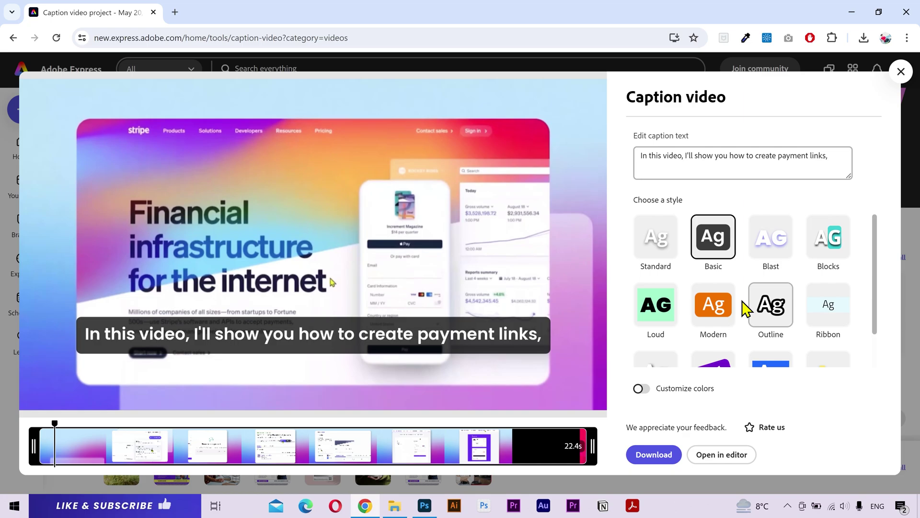
left_click(642, 388)
left_click(643, 350)
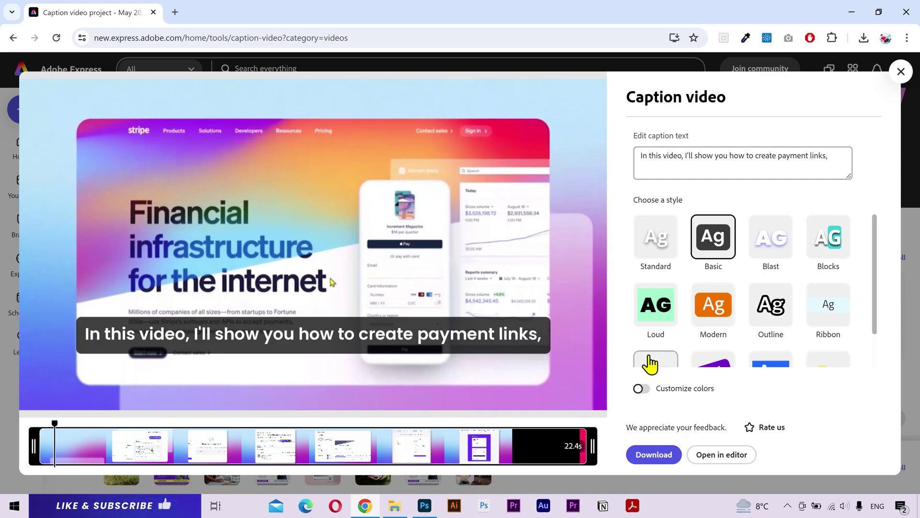
scroll(807, 287, "down", 1)
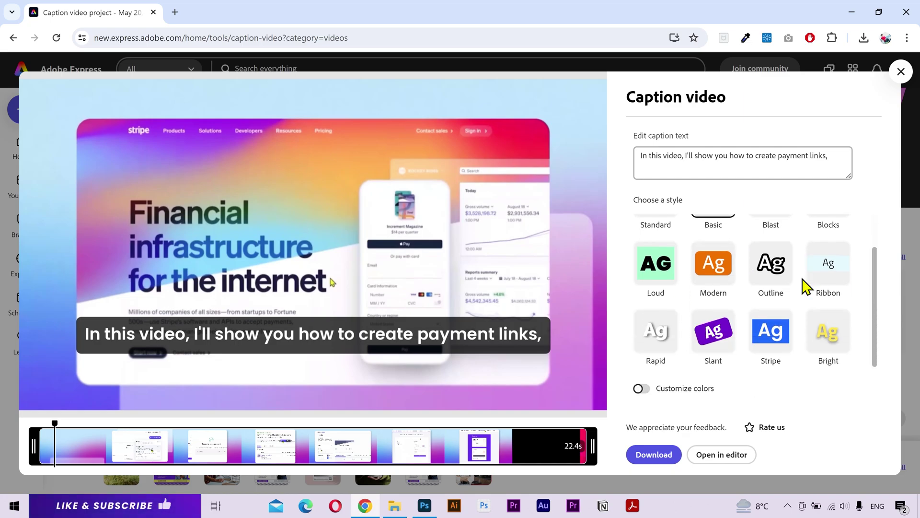
Preview the captioned video, download it, and return to the home page
left_click(490, 345)
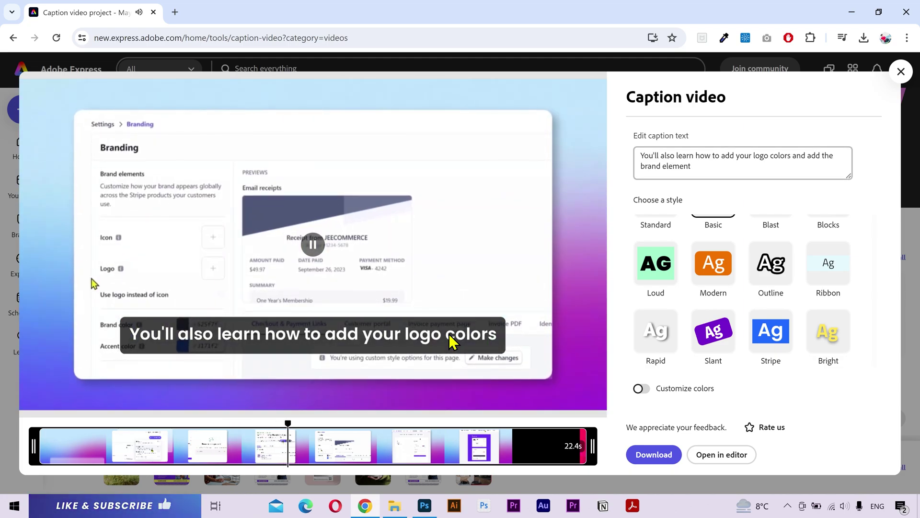
left_click(448, 343)
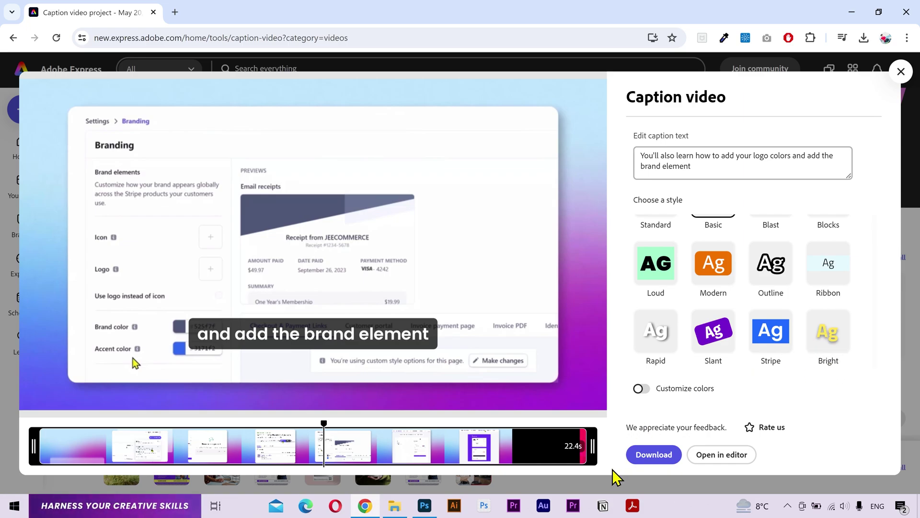
left_click(660, 455)
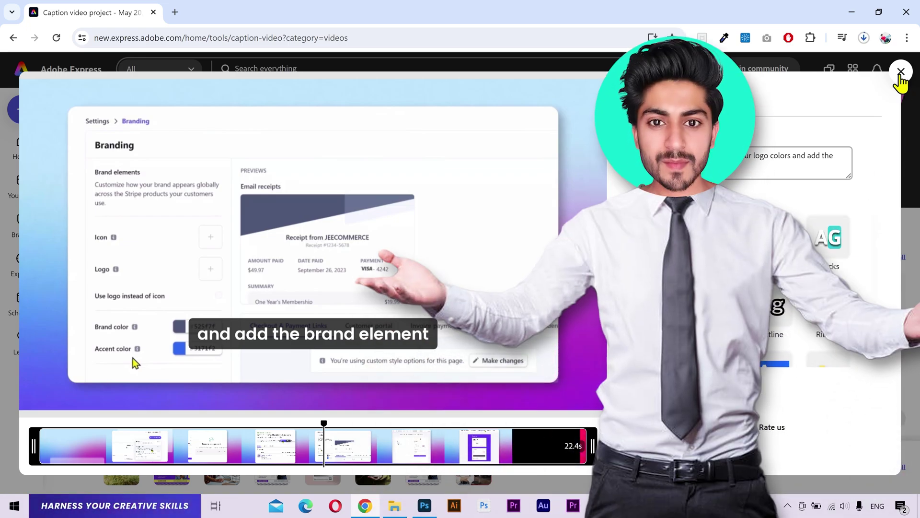
left_click(901, 71)
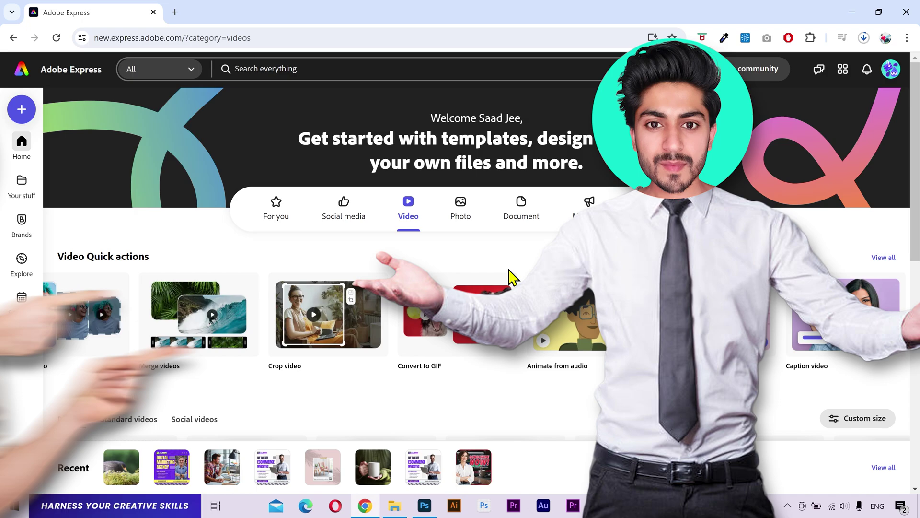